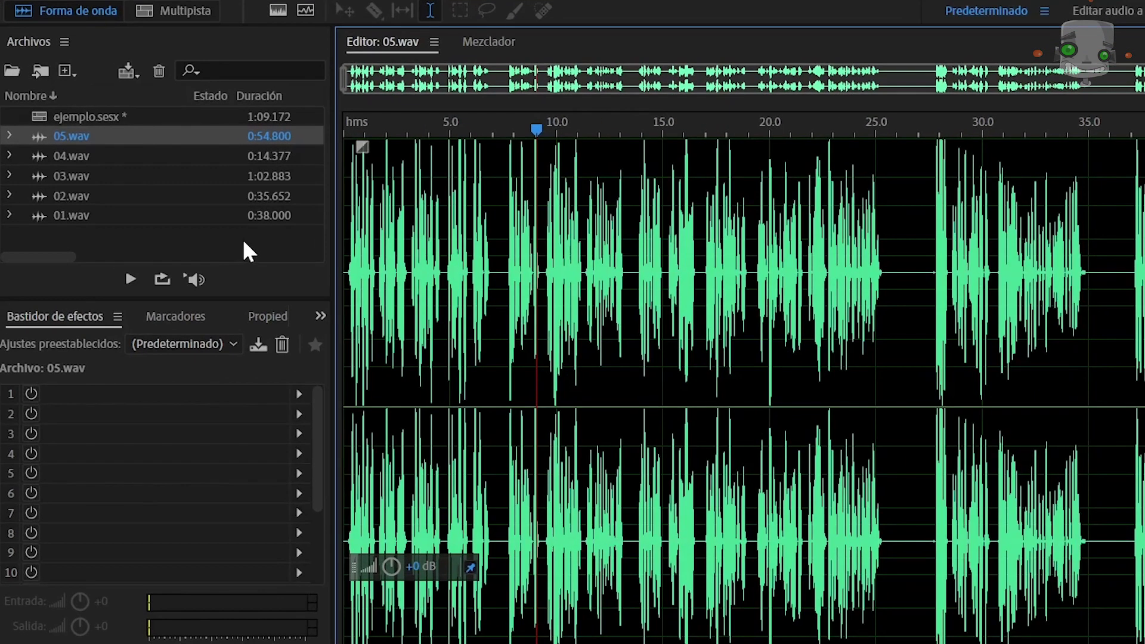
Step: Select all the open files and close them without saving the changes to ejemplo.sesx
{"action": "left_click_drag", "start_coordinate": [181, 204], "coordinate": [54, 116]}
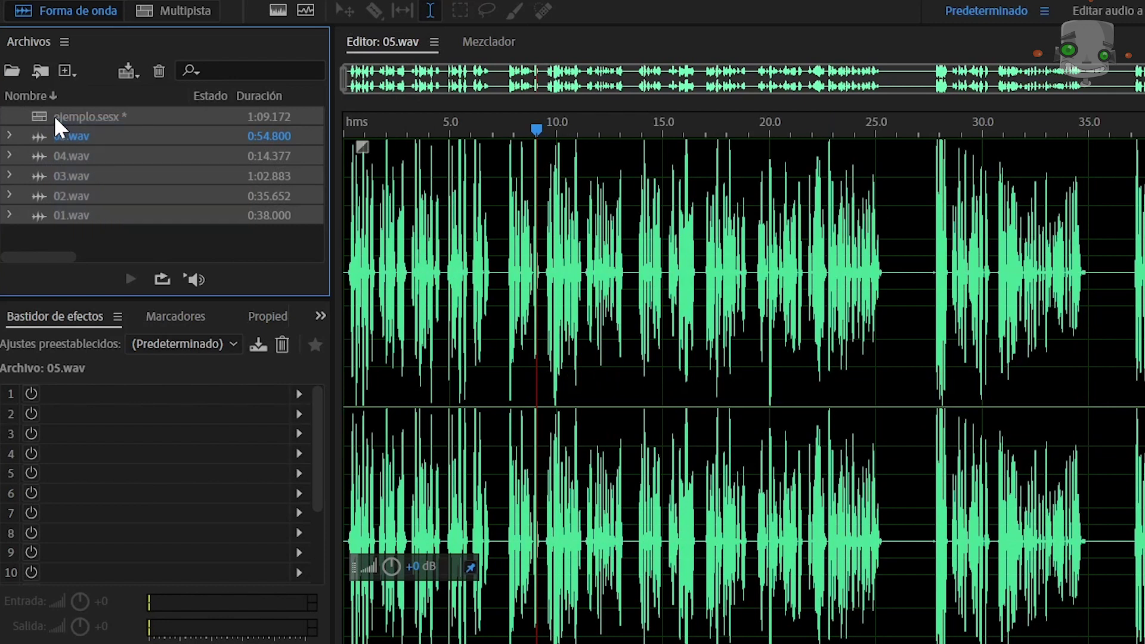
{"action": "key", "text": "ctrl+w"}
{"action": "key", "text": "Tab"}
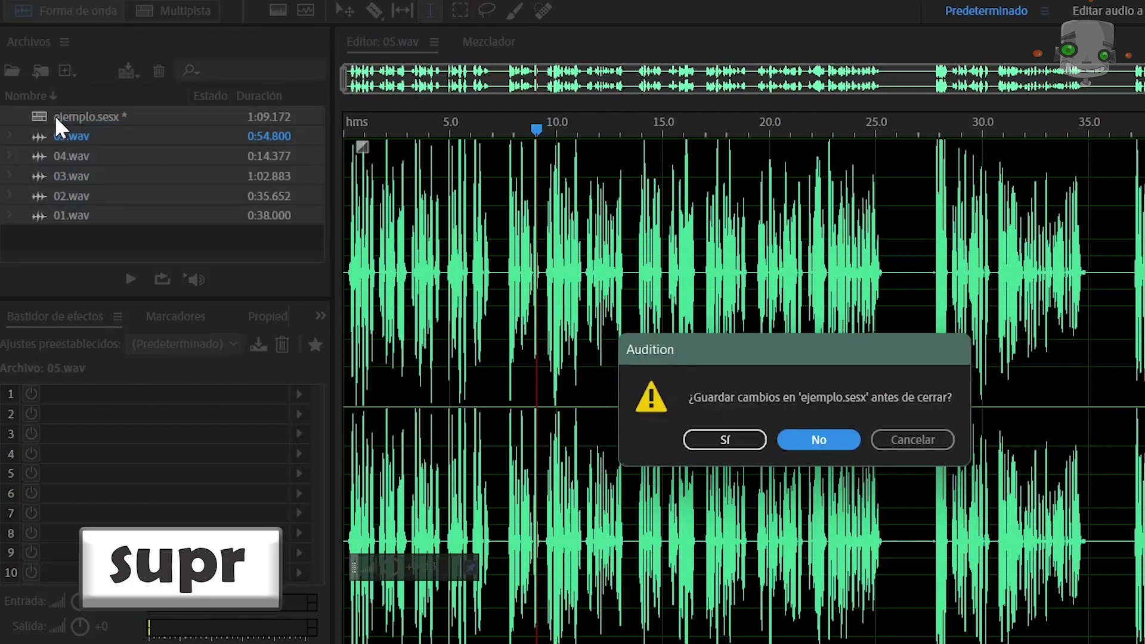
{"action": "key", "text": "Return"}
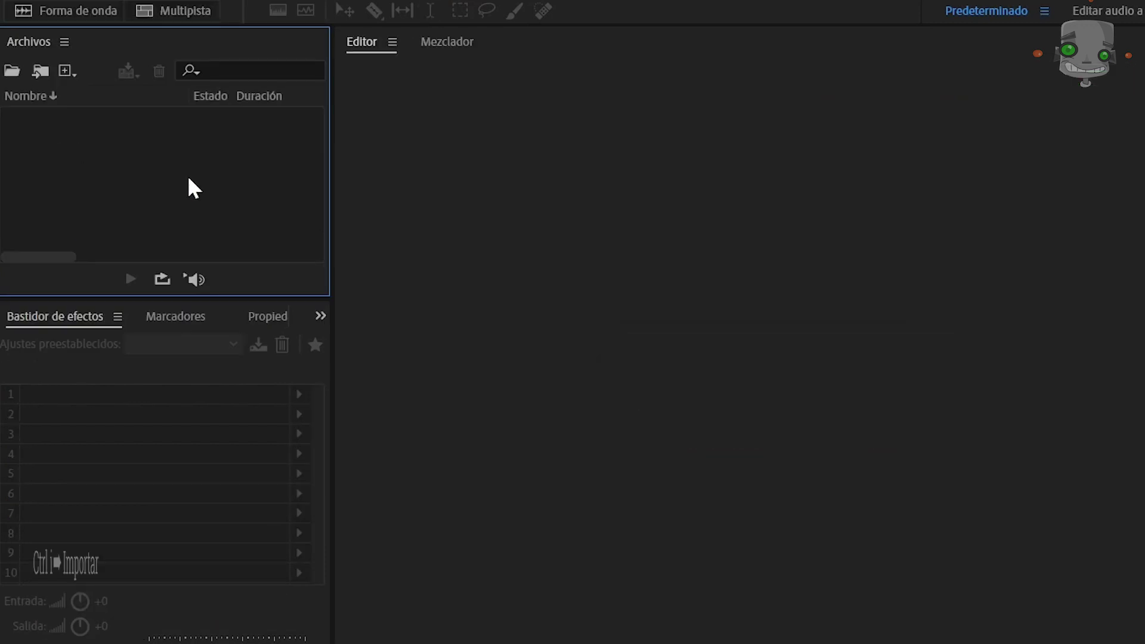
Step: Import the audio file 01.wav from the Cap01 folder
{"action": "key", "text": "ctrl+i"}
{"action": "scroll", "coordinate": [184, 176], "scroll_direction": "down", "scroll_amount": 6}
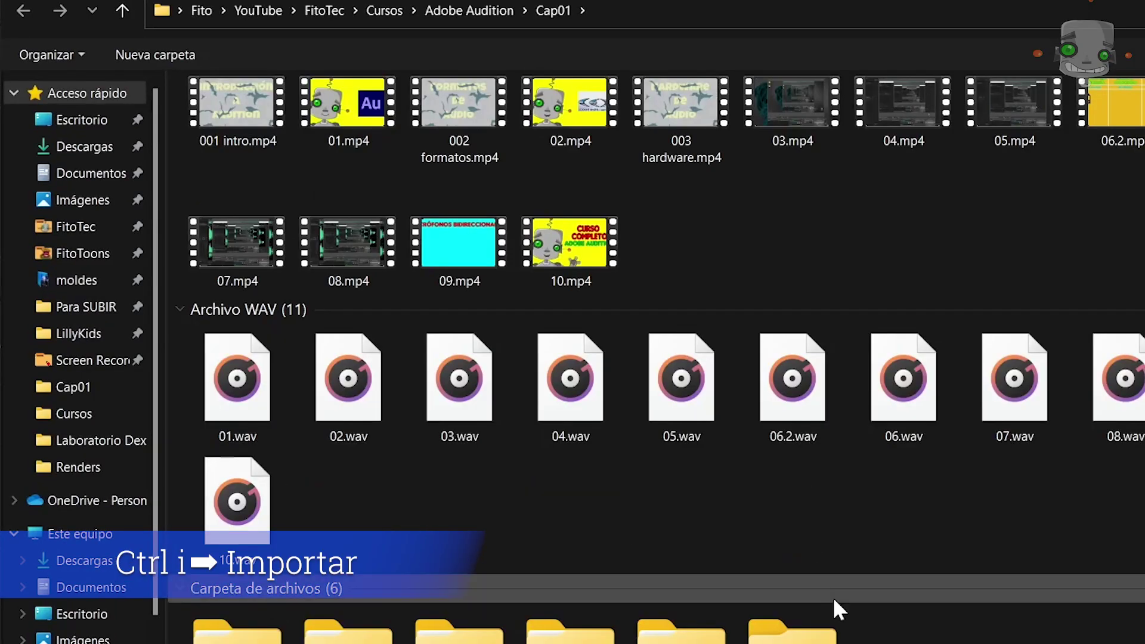
{"action": "double_click", "coordinate": [230, 396]}
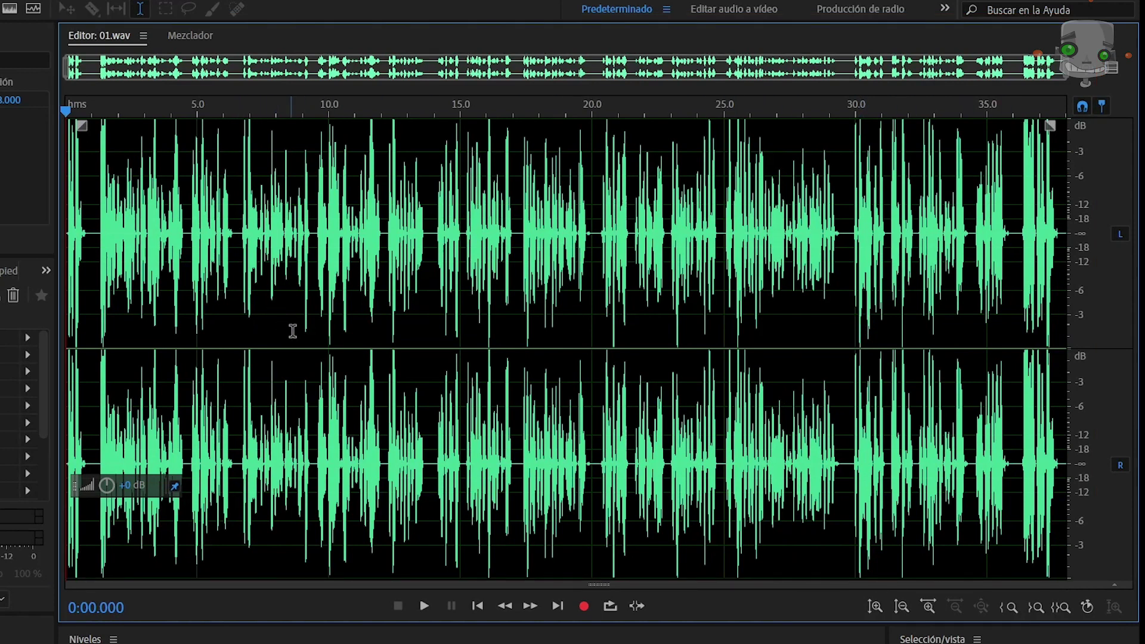
Step: Examine the 01.wav waveform at closer time zoom, moving along the timeline, and return to the full view
{"action": "scroll", "coordinate": [546, 383], "scroll_direction": "up", "scroll_amount": 2}
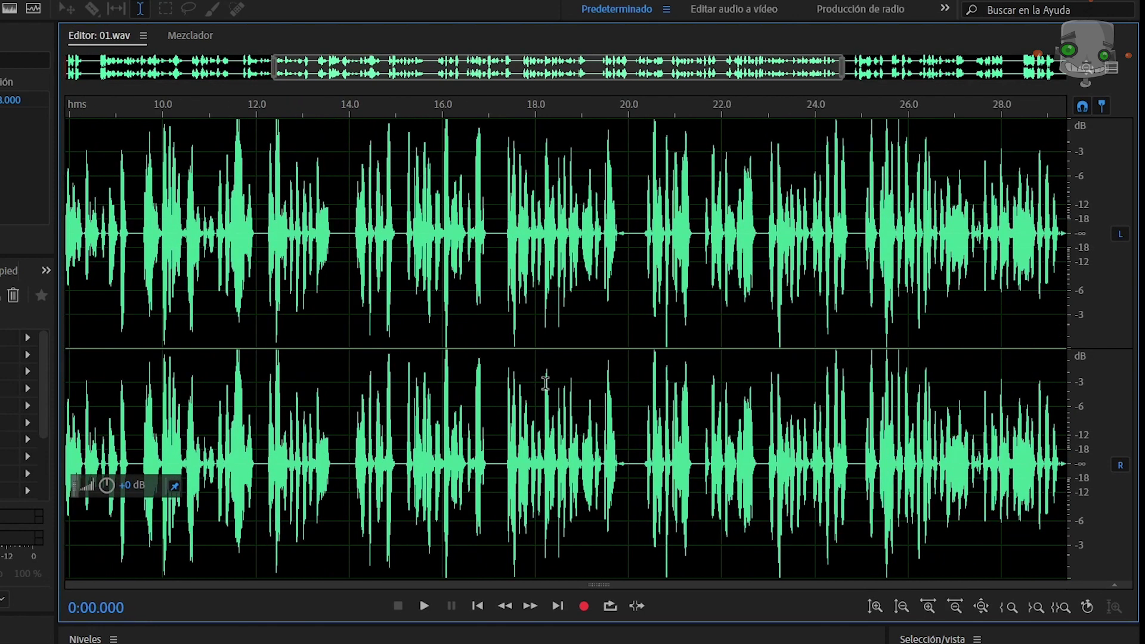
{"action": "scroll", "coordinate": [546, 384], "scroll_direction": "up", "scroll_amount": 2}
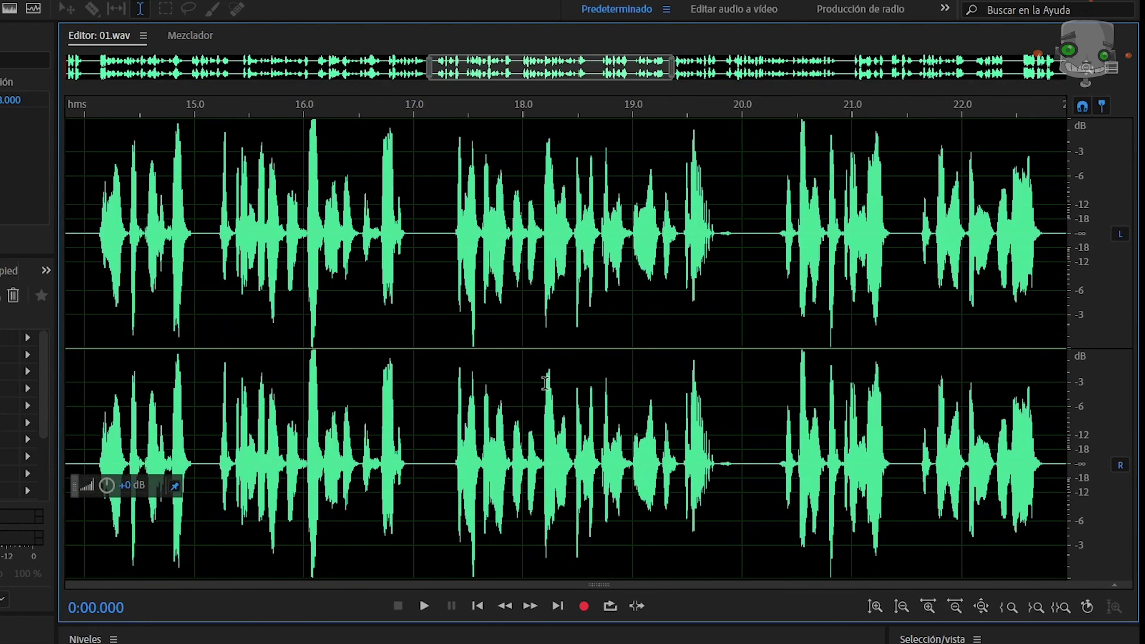
{"action": "scroll", "coordinate": [546, 384], "scroll_direction": "down", "scroll_amount": 4}
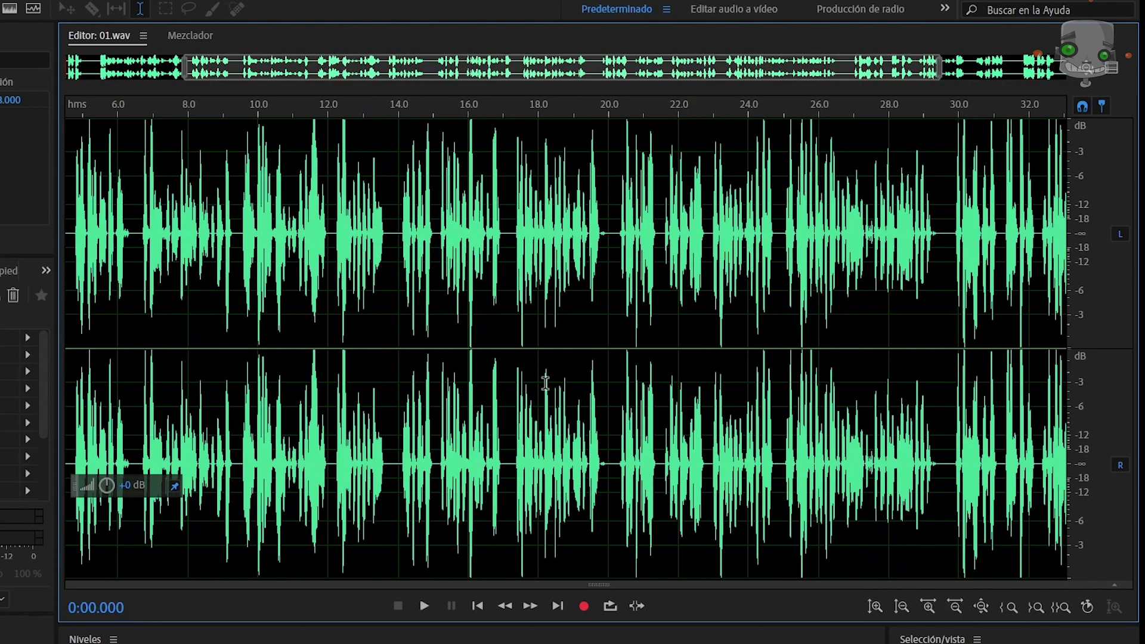
{"action": "scroll", "coordinate": [545, 384], "scroll_direction": "up", "scroll_amount": 4}
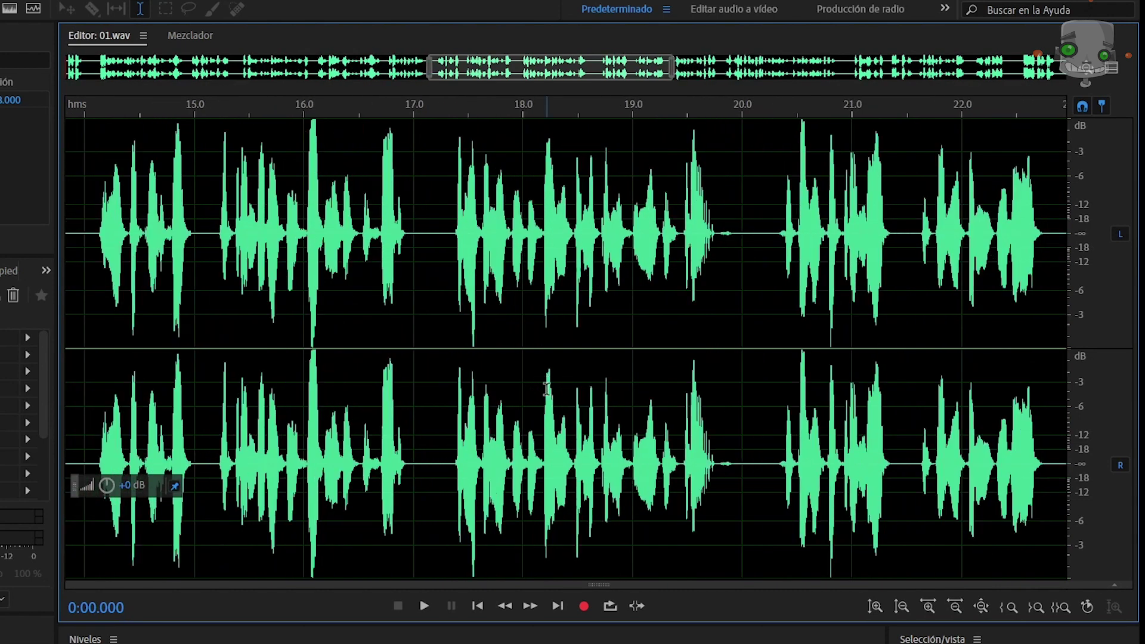
{"action": "left_click_drag", "start_coordinate": [575, 65], "coordinate": [680, 100]}
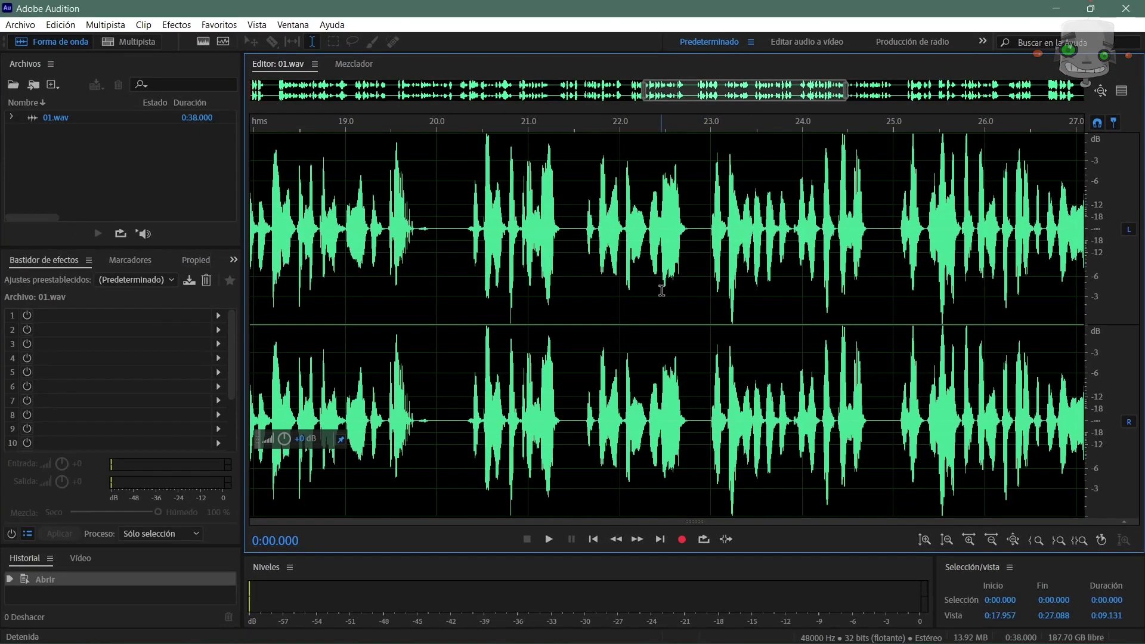
{"action": "key", "text": "backslash"}
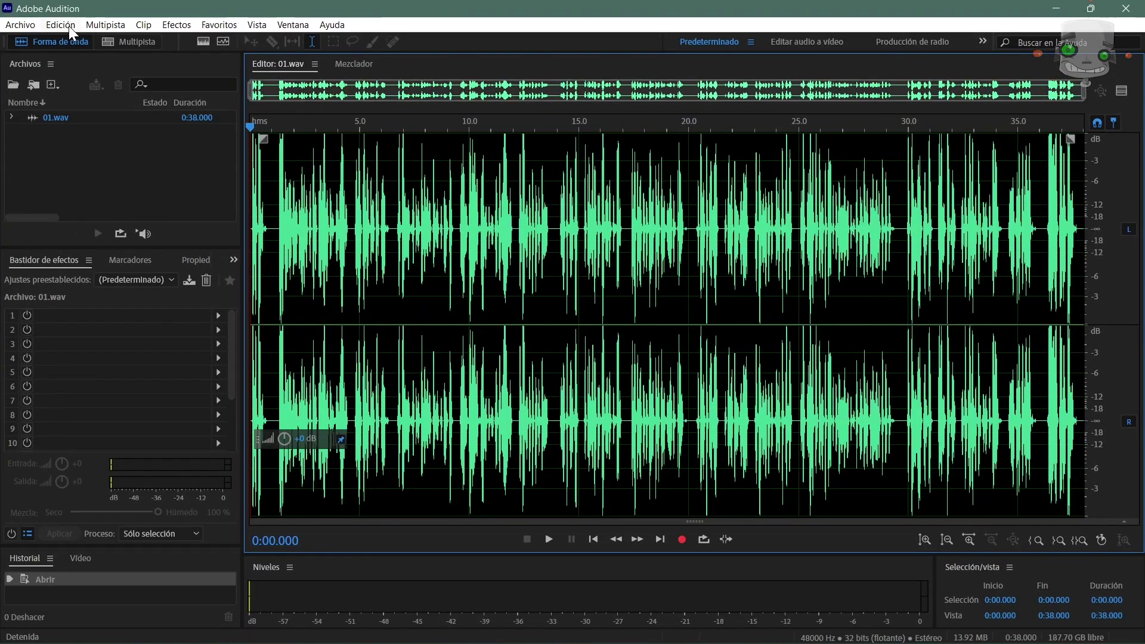
{"action": "left_click", "coordinate": [61, 25]}
{"action": "mouse_move", "coordinate": [282, 542]}
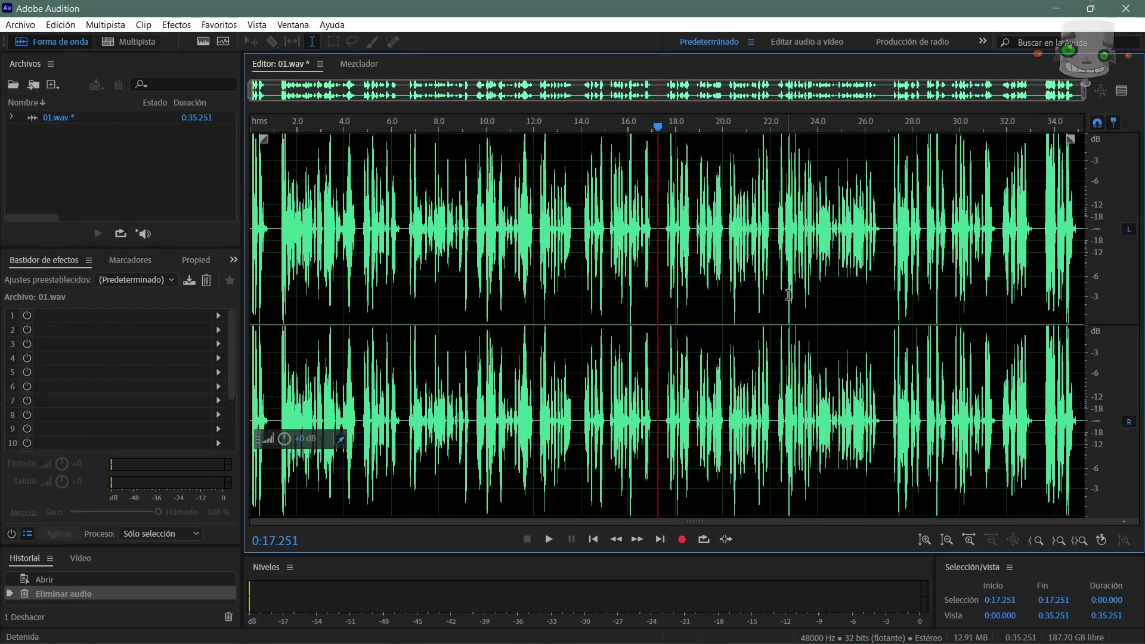
Step: Delete the section of audio from about 22.335 to 27.060 seconds in 01.wav
{"action": "left_click_drag", "start_coordinate": [780, 271], "coordinate": [889, 274]}
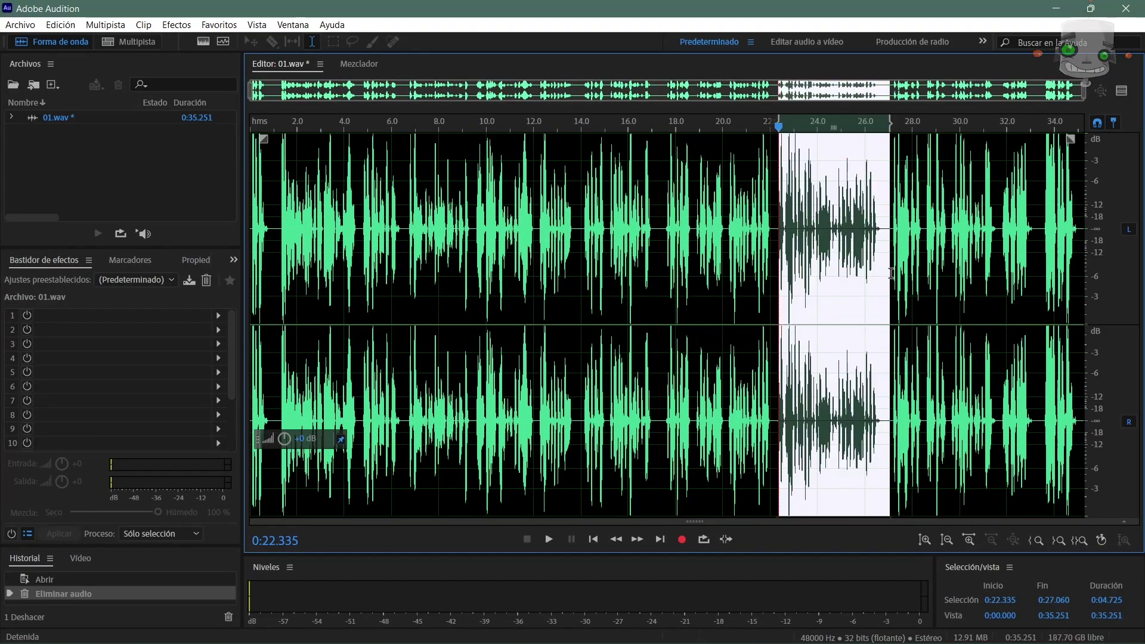
{"action": "key", "text": "Delete"}
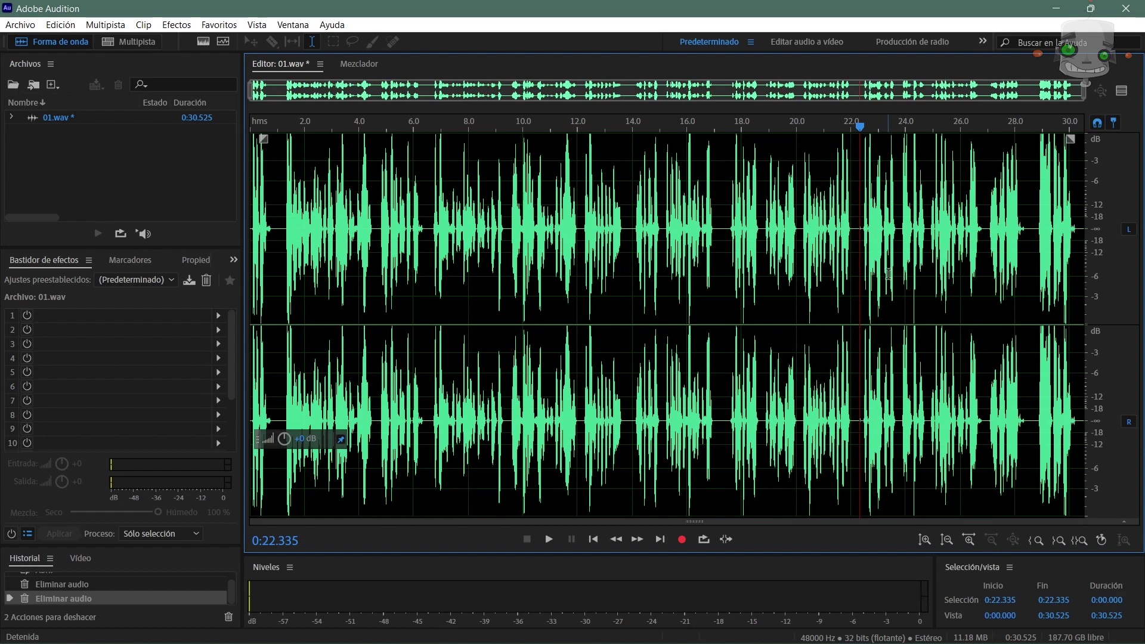
Step: Undo both audio deletions, redo the first one and undo it again
{"action": "key", "text": "ctrl+z"}
{"action": "key", "text": "ctrl+z"}
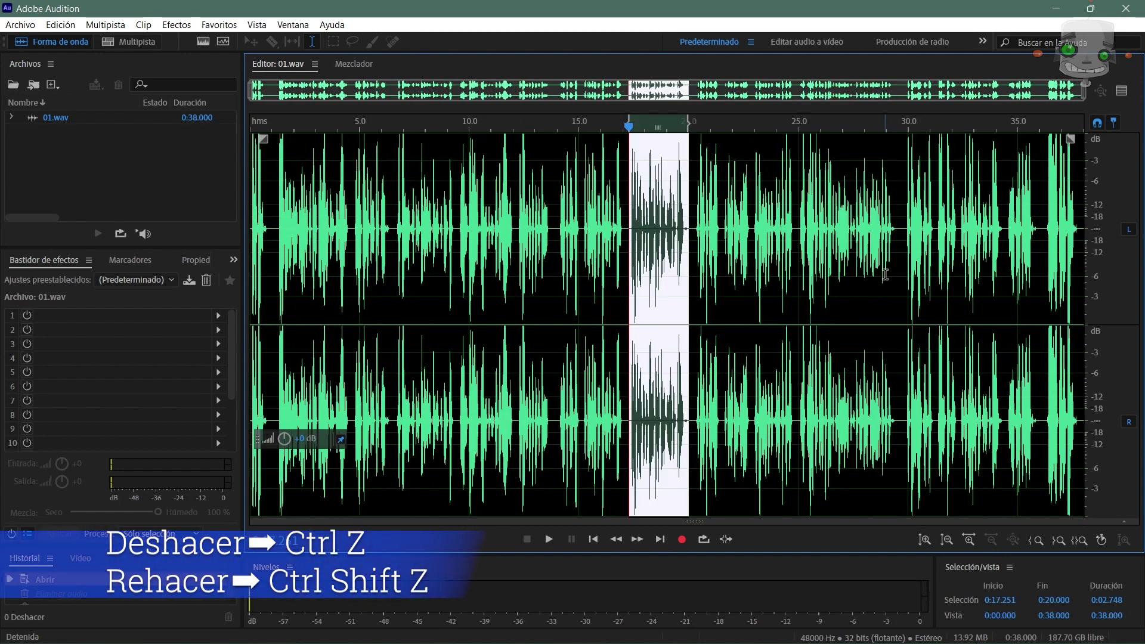
{"action": "key", "text": "ctrl+shift+z"}
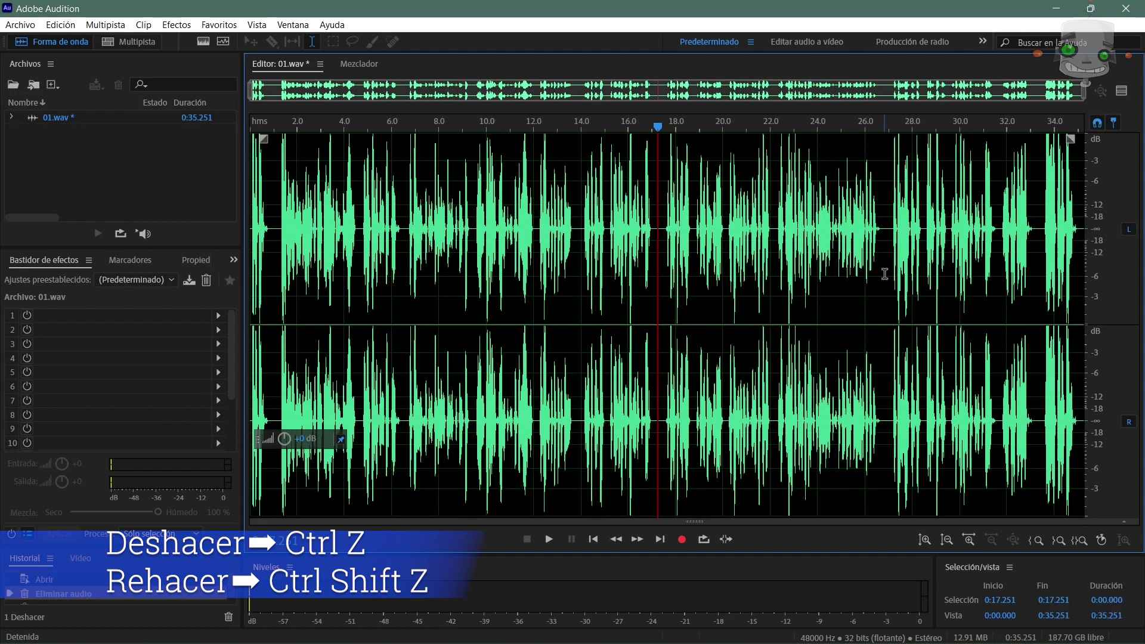
{"action": "key", "text": "ctrl+z"}
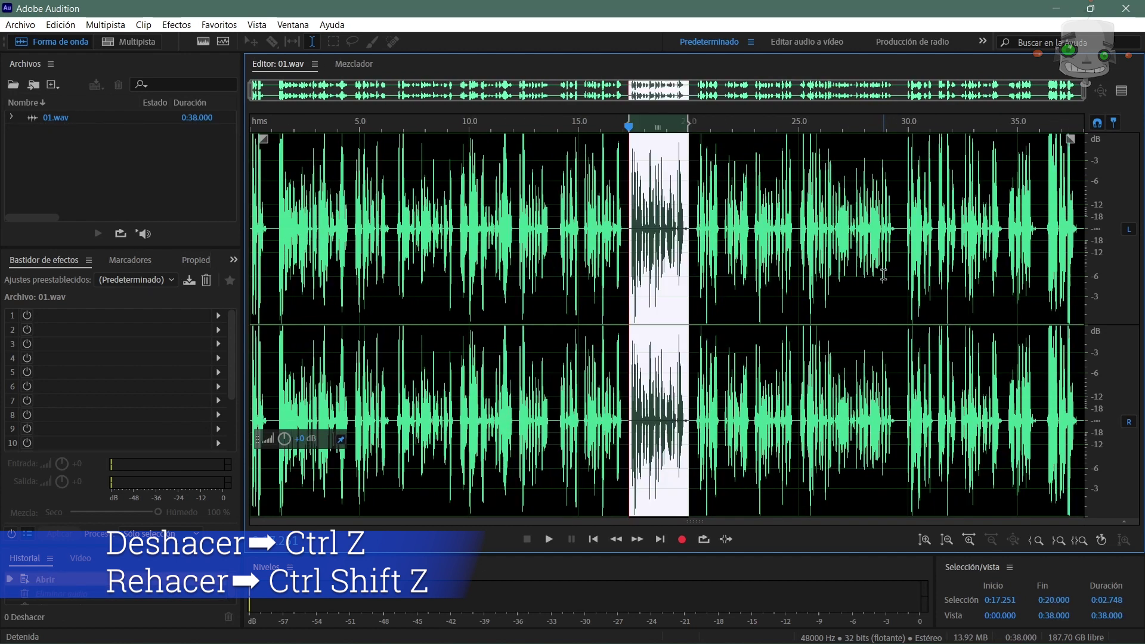
Step: Place the playhead at about 27.438 seconds and view the spectral frequency and spectral pitch displays in turn, returning to the plain waveform
{"action": "left_click", "coordinate": [853, 258]}
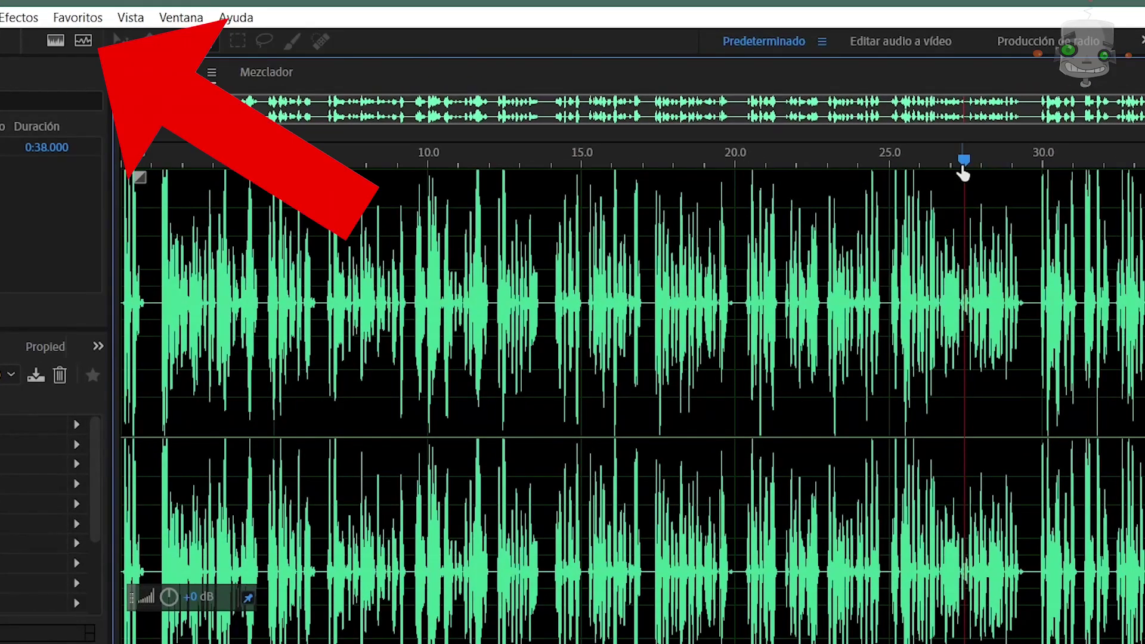
{"action": "left_click", "coordinate": [57, 43]}
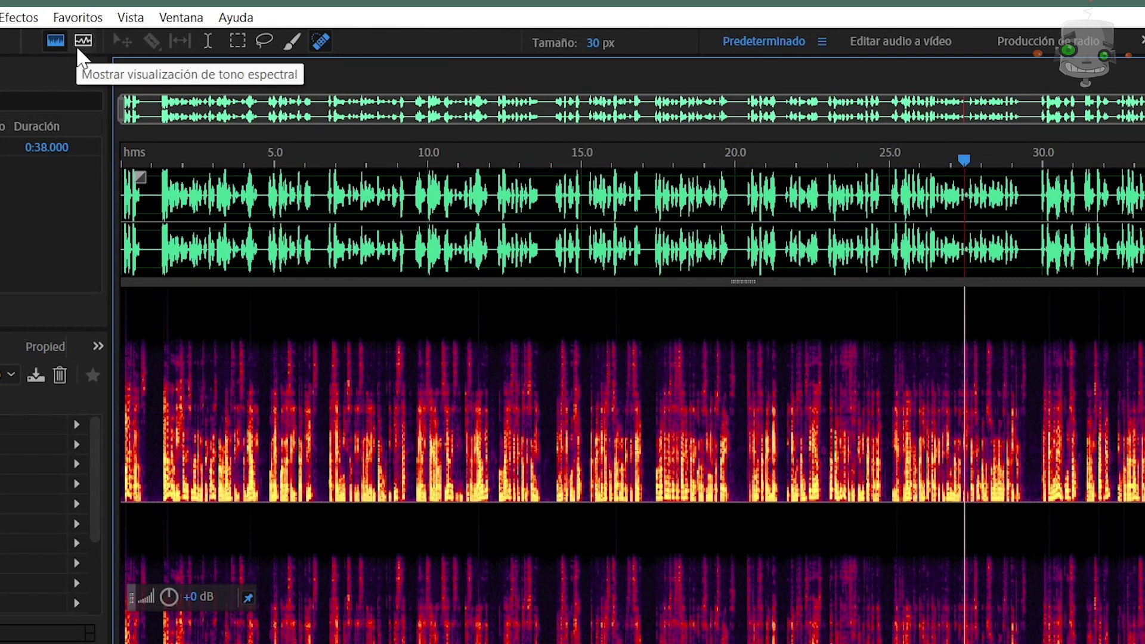
{"action": "left_click", "coordinate": [79, 48]}
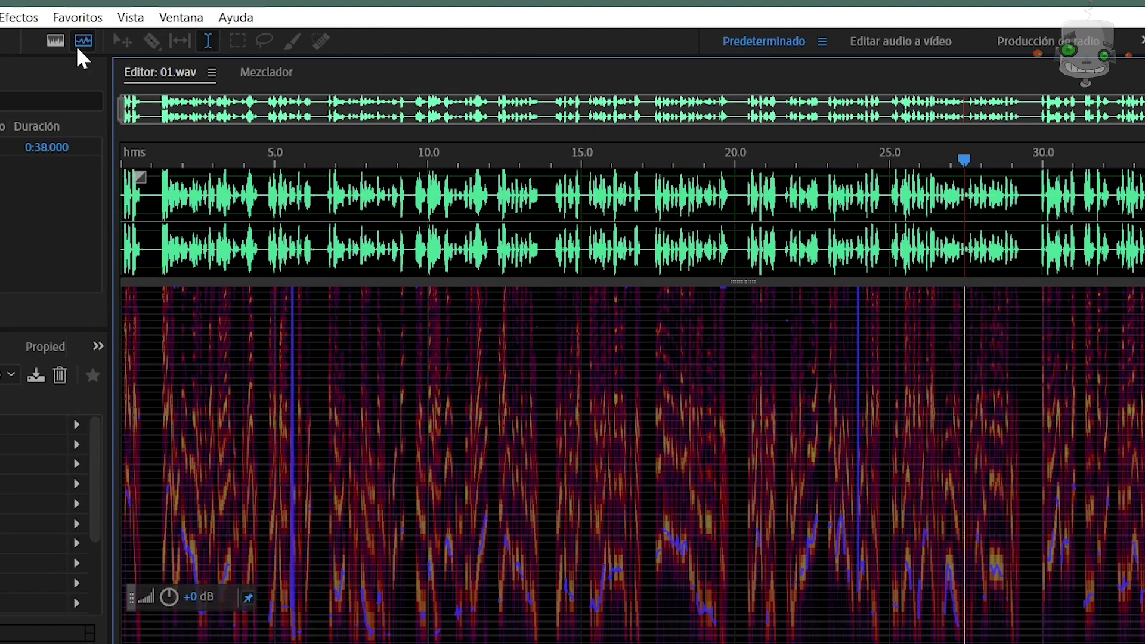
{"action": "left_click", "coordinate": [77, 48]}
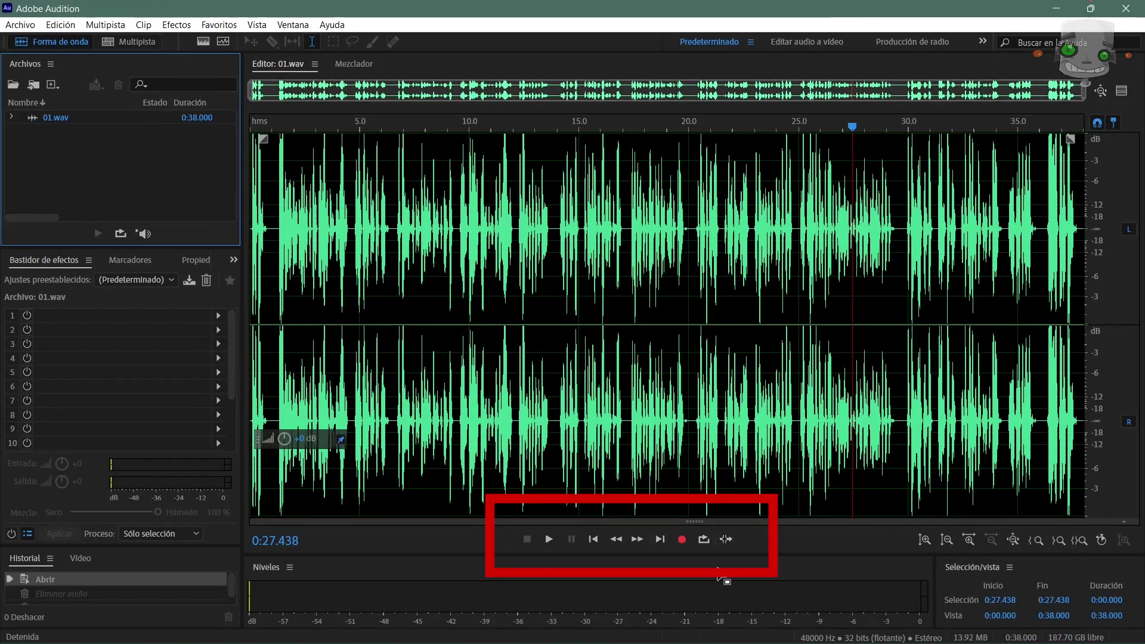
Step: Play 01.wav from the playhead for about five seconds and stop playback
{"action": "key", "text": "space"}
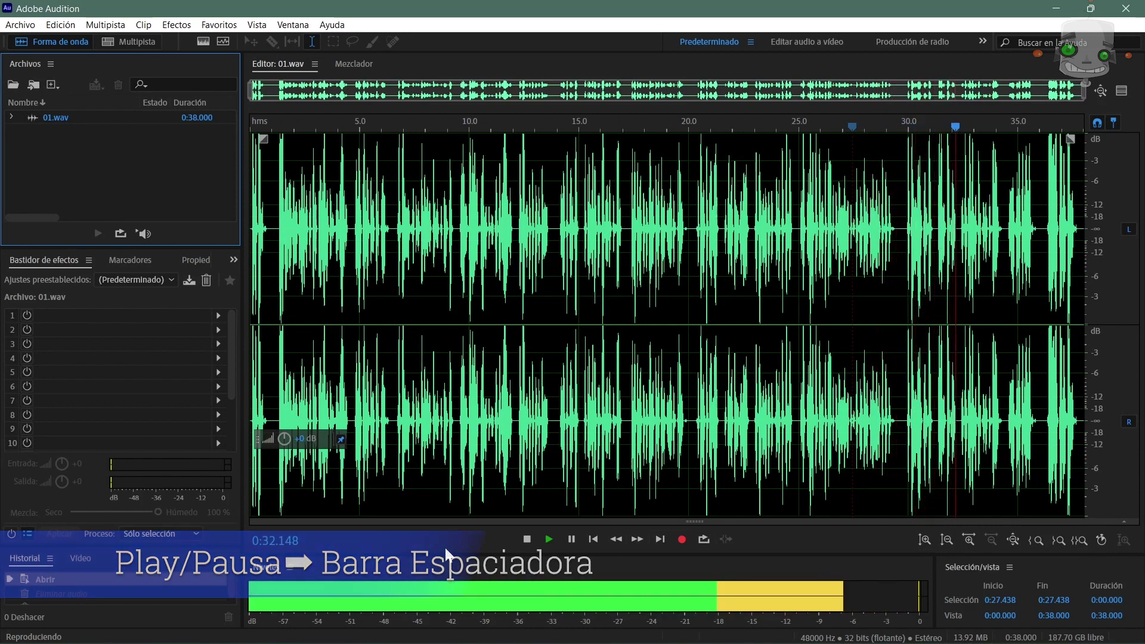
{"action": "key", "text": "space"}
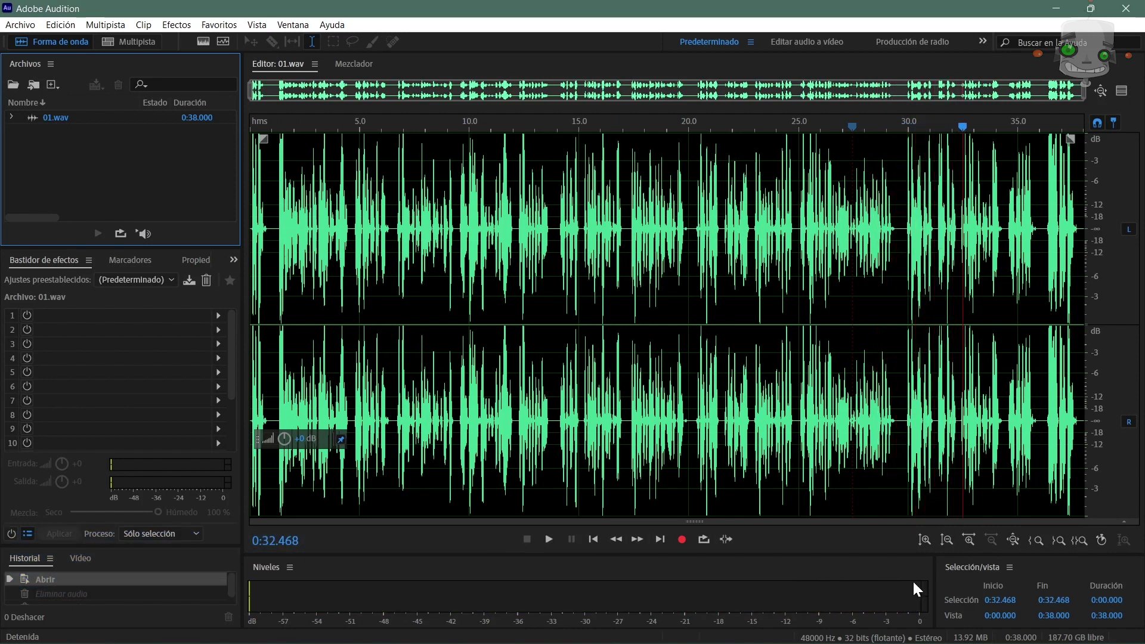
Step: Zoom the waveform in and out in amplitude and in time, ending with one time zoom in
{"action": "left_click", "coordinate": [925, 546]}
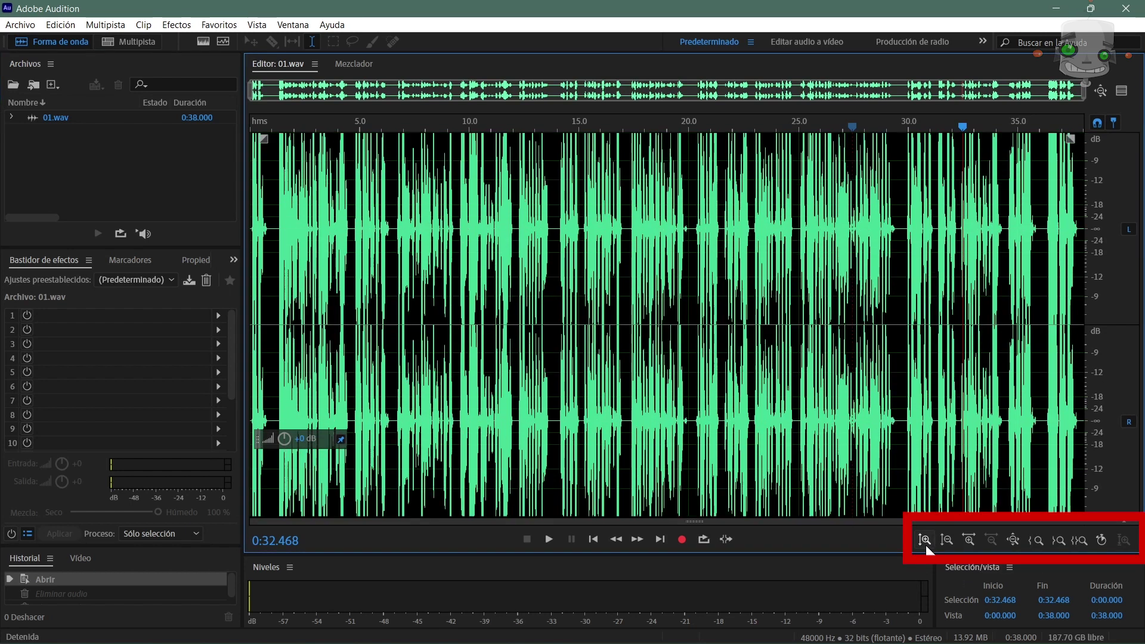
{"action": "left_click", "coordinate": [942, 542]}
{"action": "left_click", "coordinate": [943, 542]}
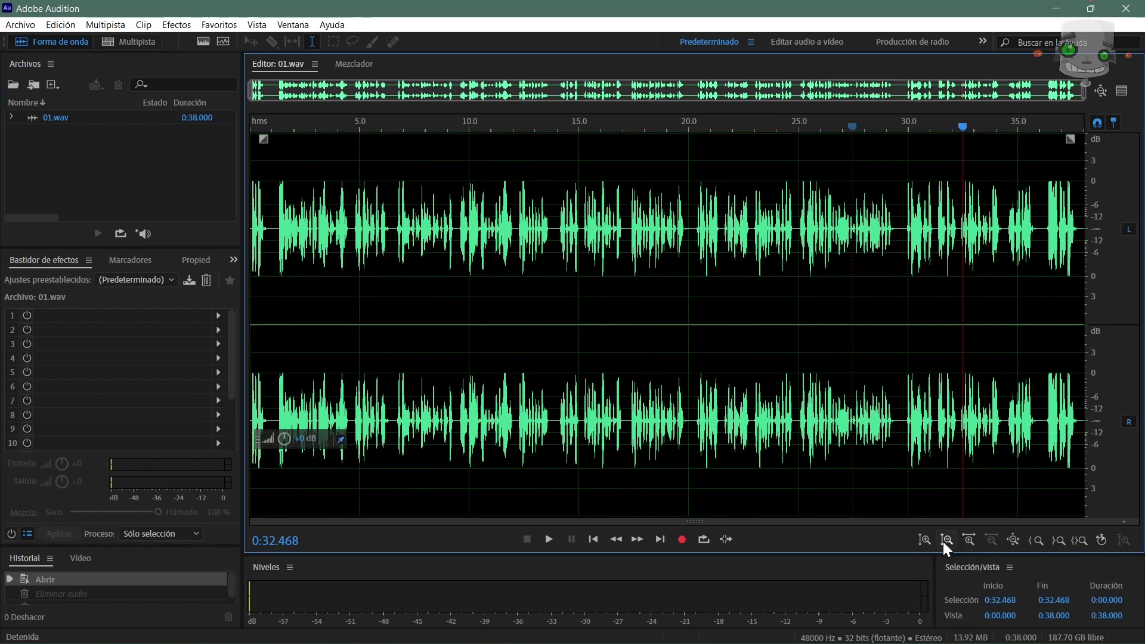
{"action": "left_click", "coordinate": [968, 542]}
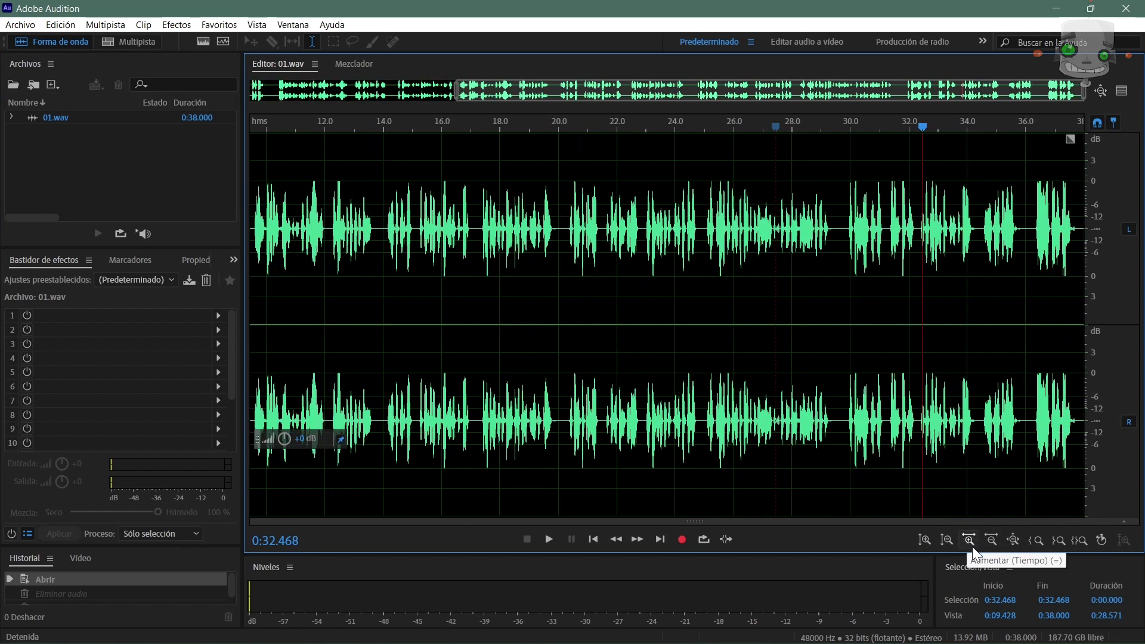
{"action": "left_click", "coordinate": [971, 543]}
{"action": "left_click", "coordinate": [993, 544]}
{"action": "left_click", "coordinate": [993, 544]}
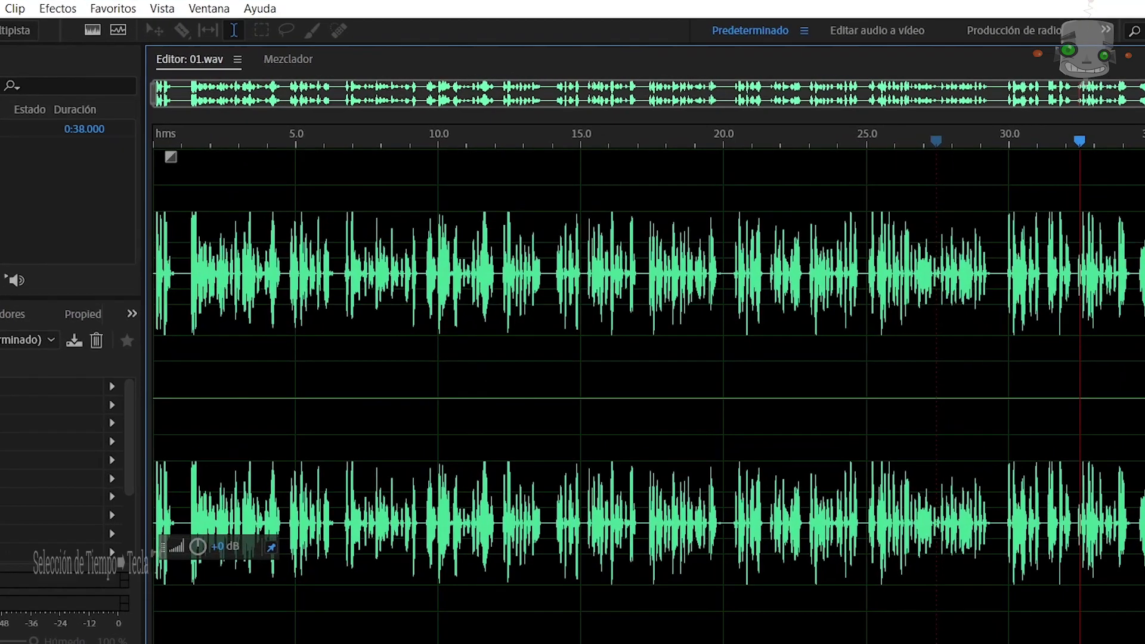
{"action": "left_click", "coordinate": [969, 539]}
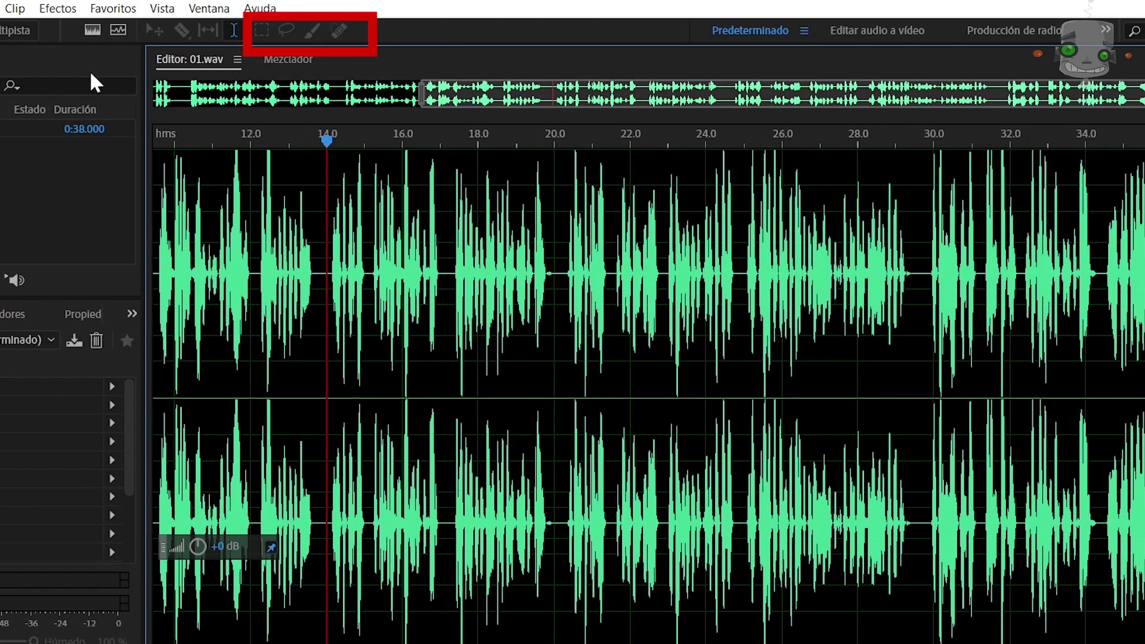
Step: Show the spectral frequency display of 01.wav and switch to the multitrack editor to create a new session
{"action": "left_click", "coordinate": [87, 34]}
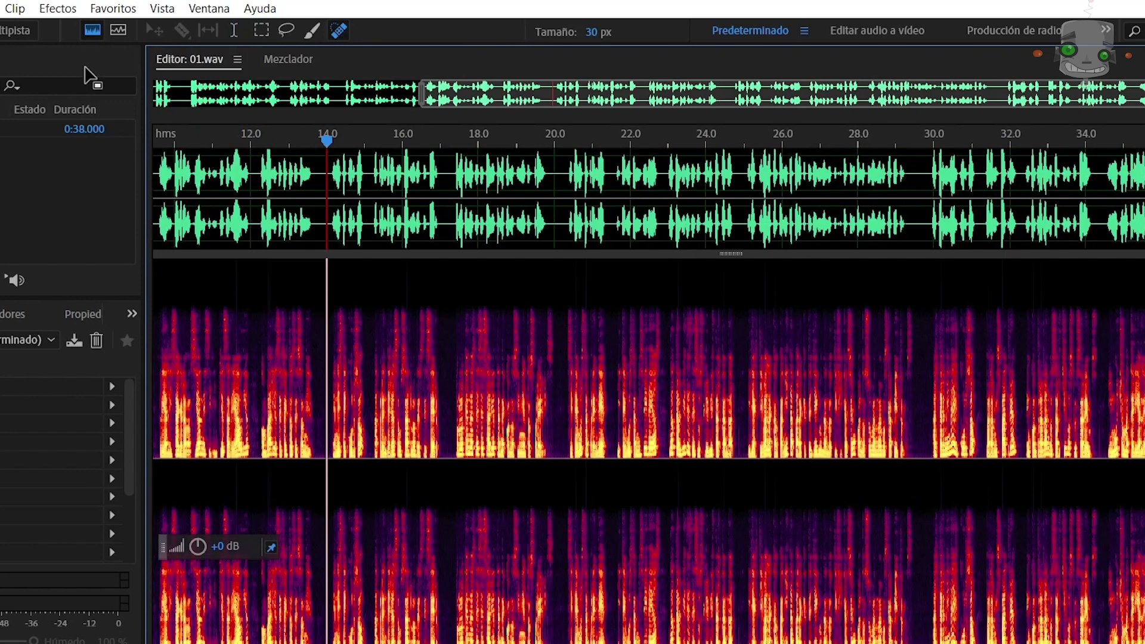
{"action": "left_click", "coordinate": [19, 34]}
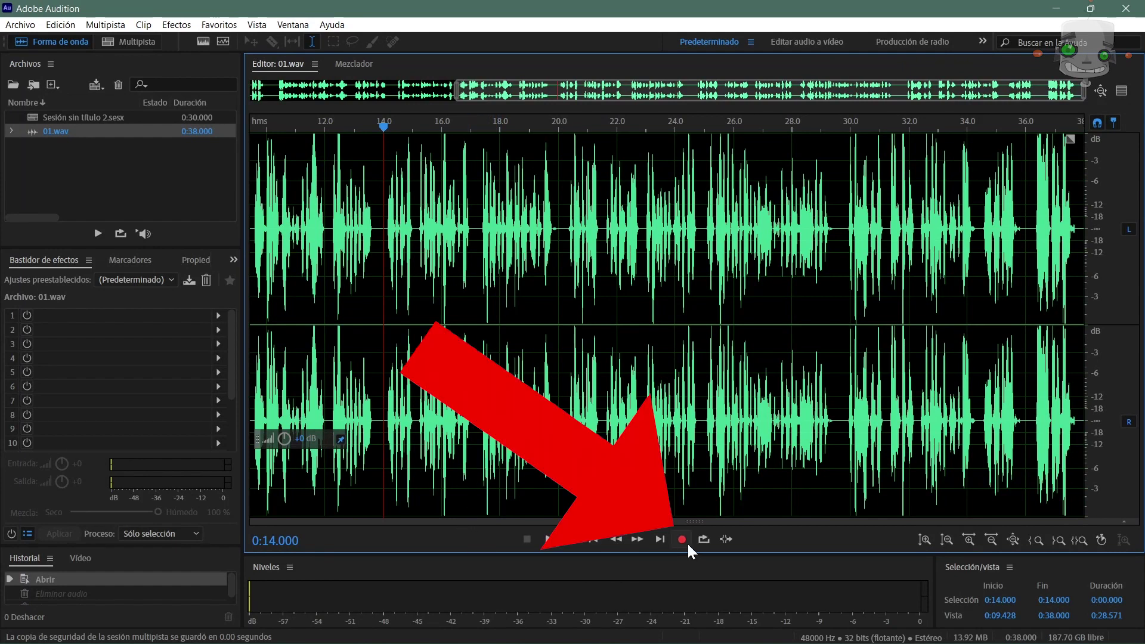
Step: Record about 4 seconds of new audio over 01.wav, starting at 14.000 seconds
{"action": "left_click", "coordinate": [688, 544]}
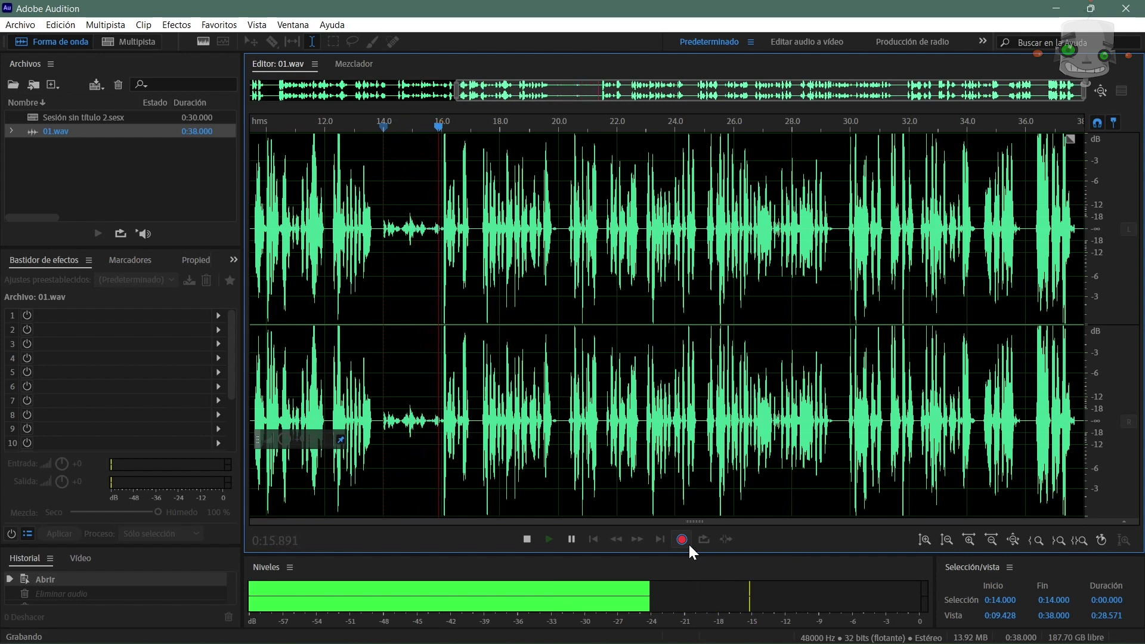
{"action": "left_click", "coordinate": [689, 544]}
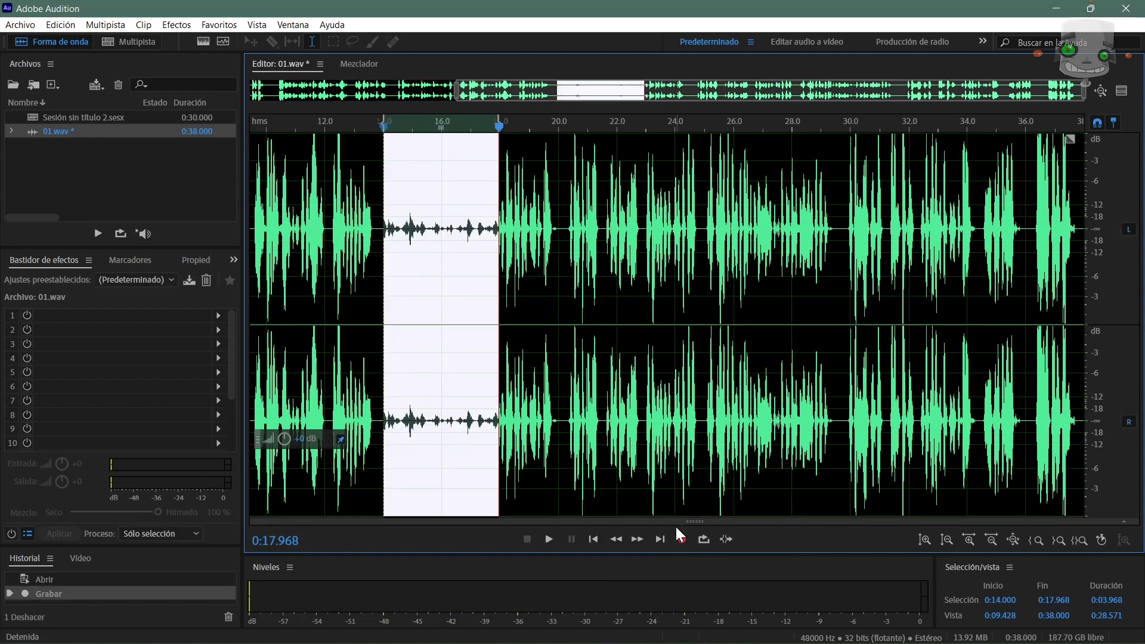
Step: Place the playhead at about 22.4 seconds and record about 0.9 seconds of audio over 01.wav
{"action": "left_click", "coordinate": [627, 500]}
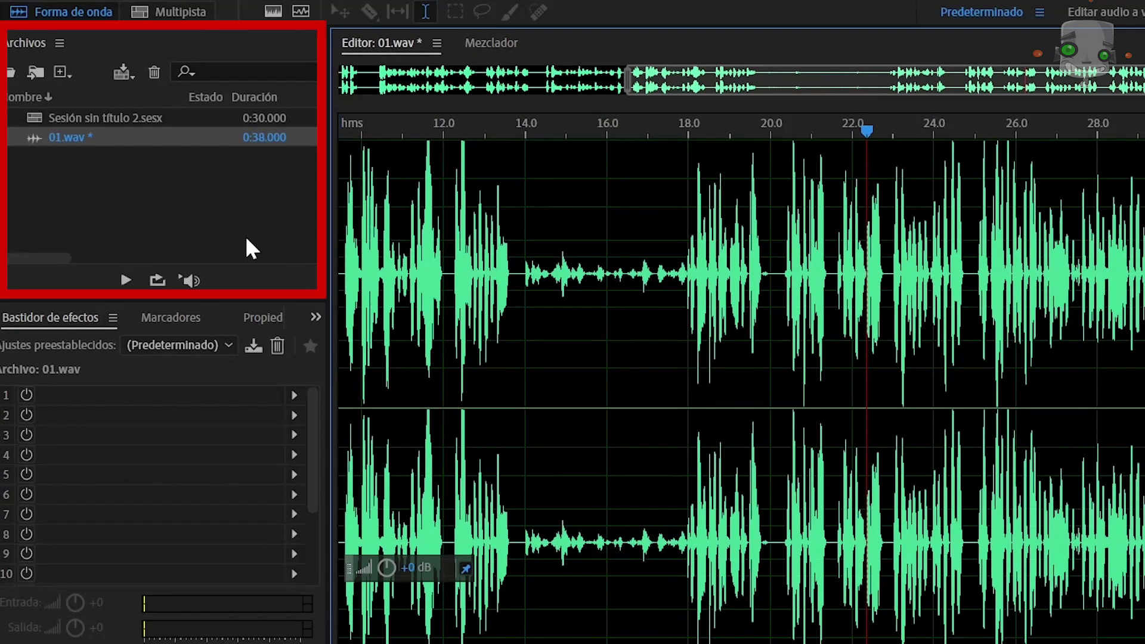
{"action": "left_click", "coordinate": [213, 218]}
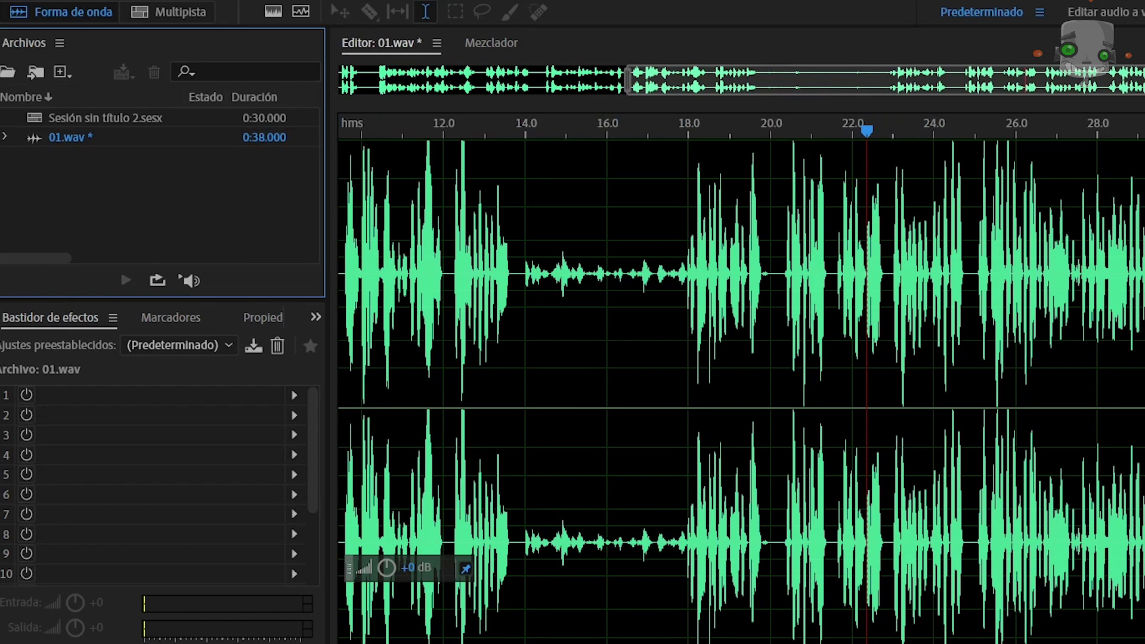
{"action": "key", "text": "ctrl+v"}
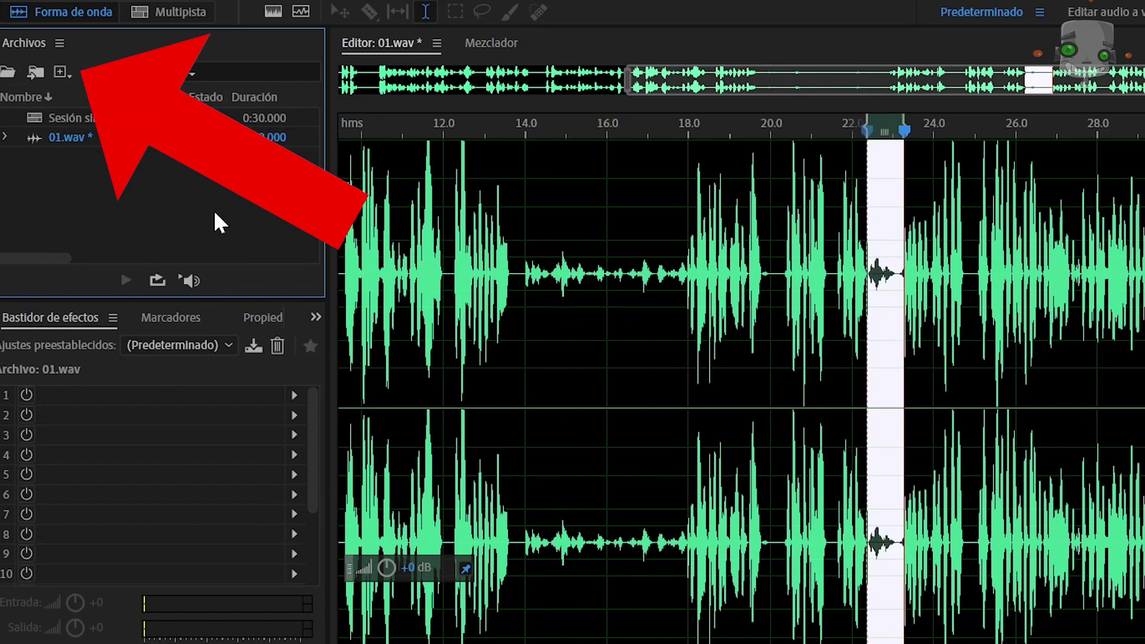
Step: Create a new audio file named prueba at 48000 Hz, stereo, 32-bit float
{"action": "left_click", "coordinate": [71, 76]}
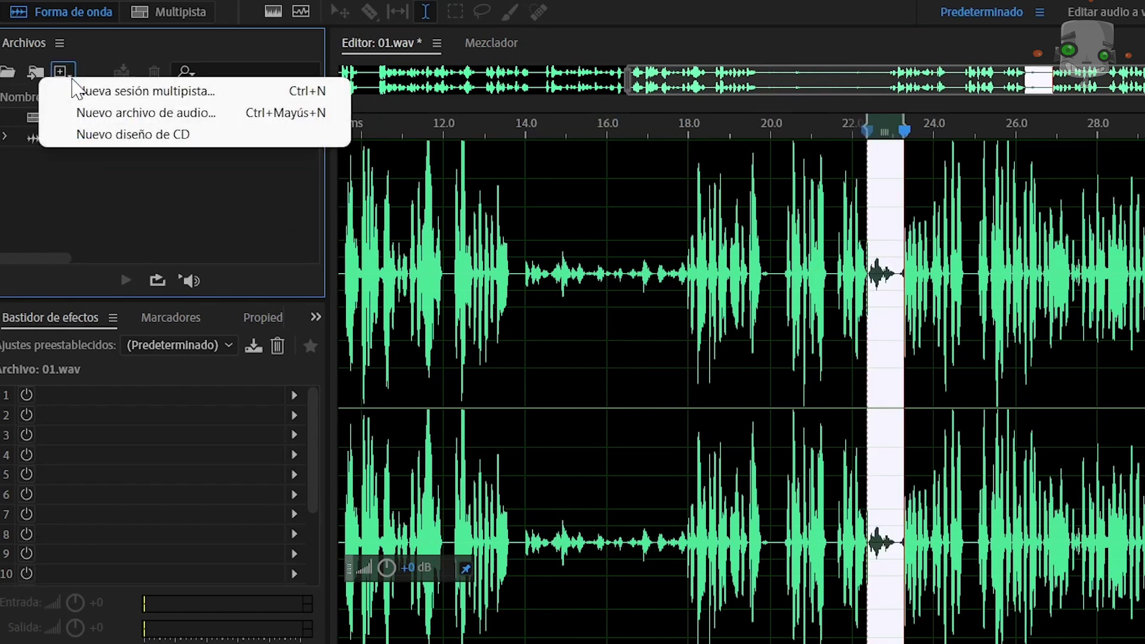
{"action": "left_click", "coordinate": [225, 115]}
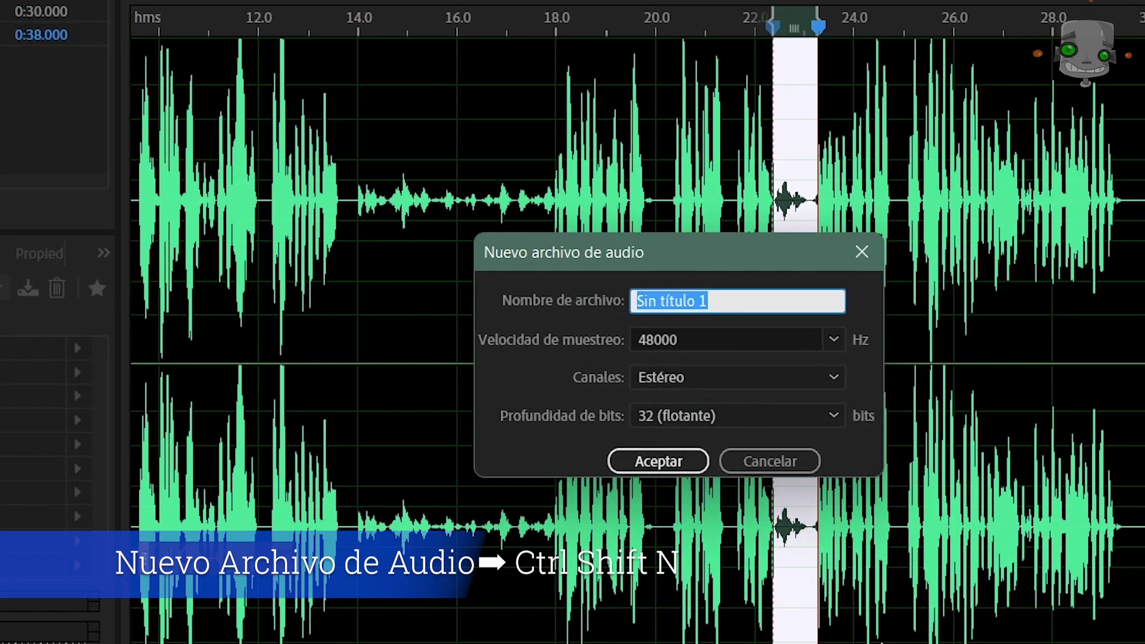
{"action": "type", "text": "prueba"}
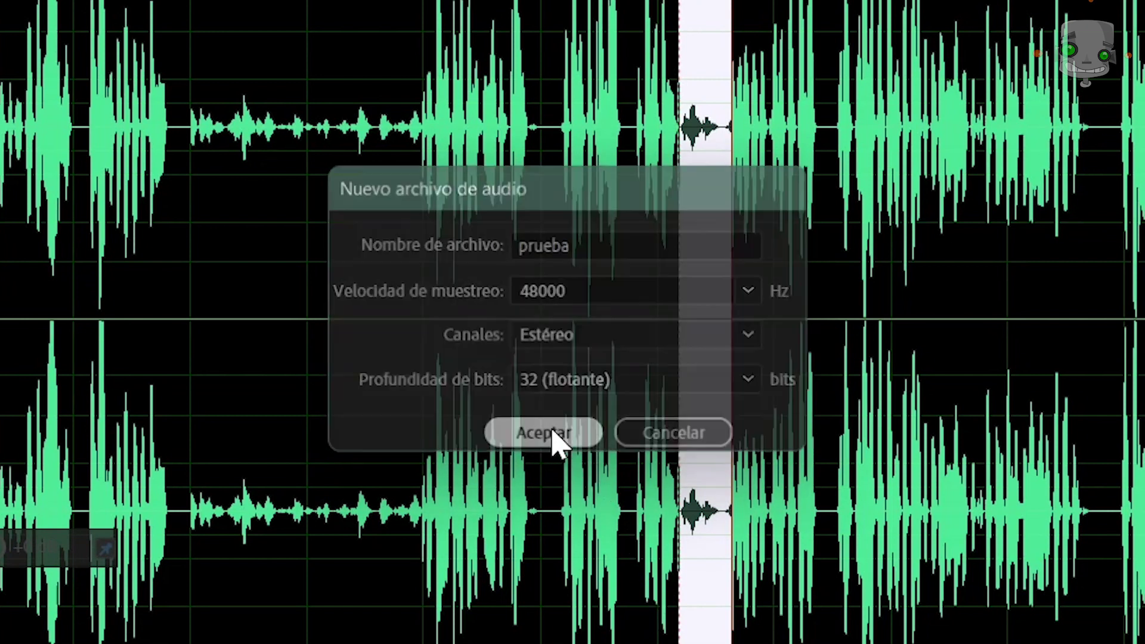
{"action": "left_click", "coordinate": [554, 439]}
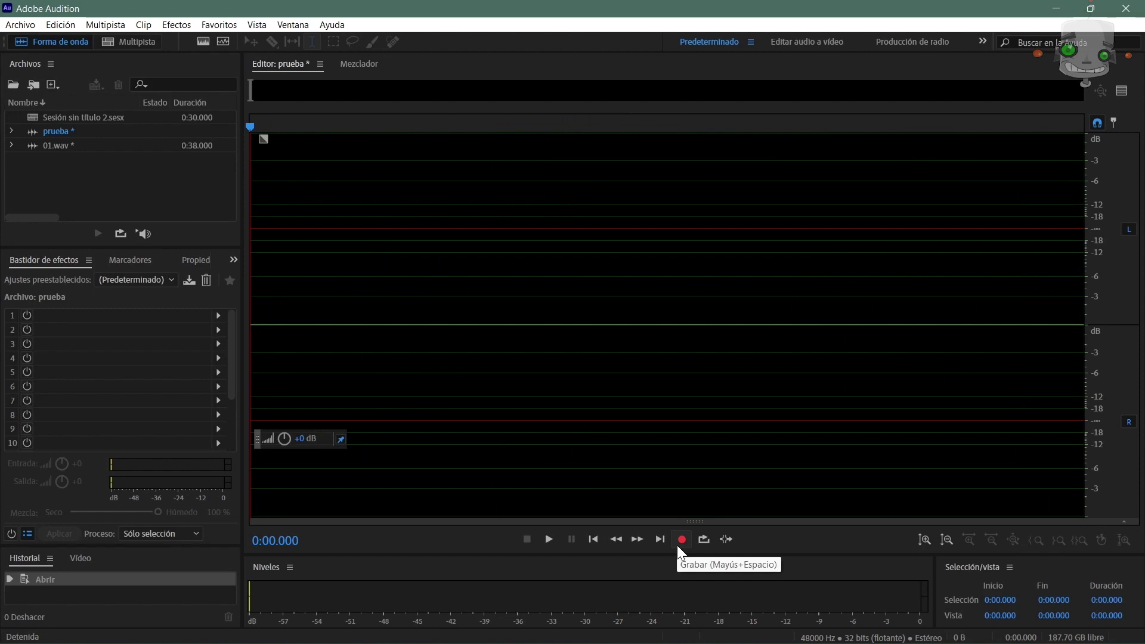
Step: Record about 4.8 seconds of audio into prueba and place the playhead at 1.5 seconds
{"action": "left_click", "coordinate": [679, 541]}
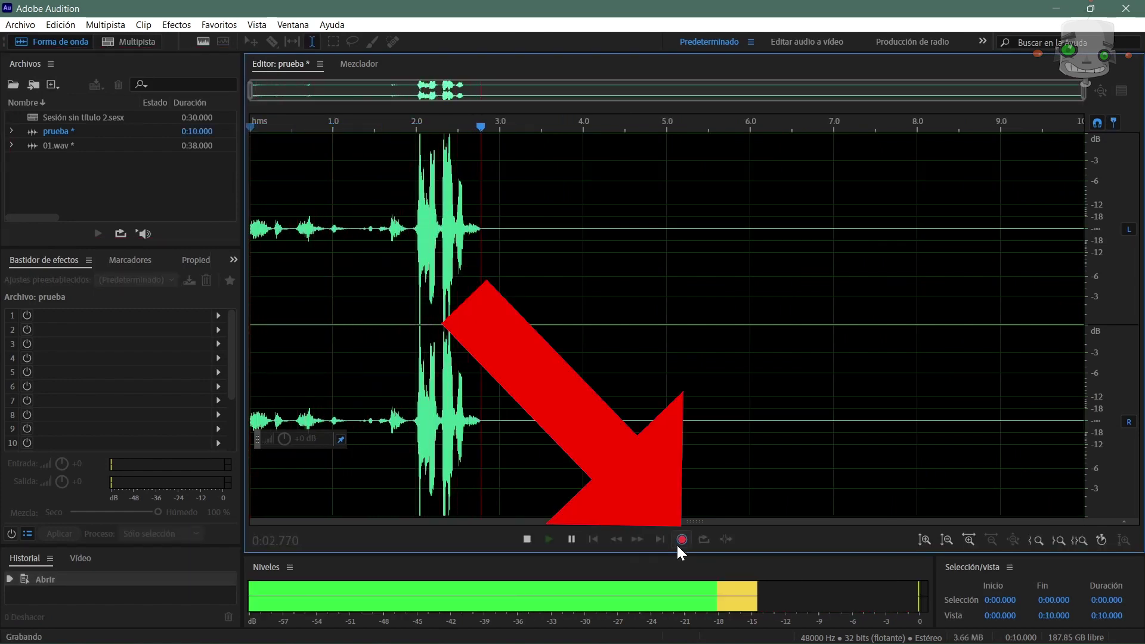
{"action": "left_click", "coordinate": [677, 545]}
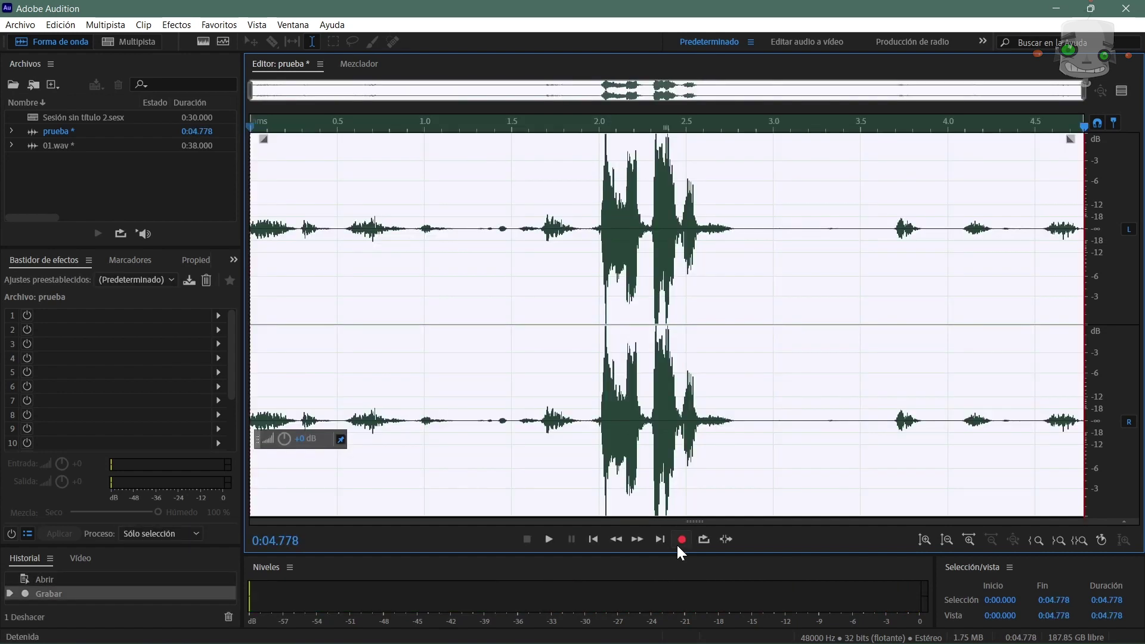
{"action": "left_click", "coordinate": [510, 415]}
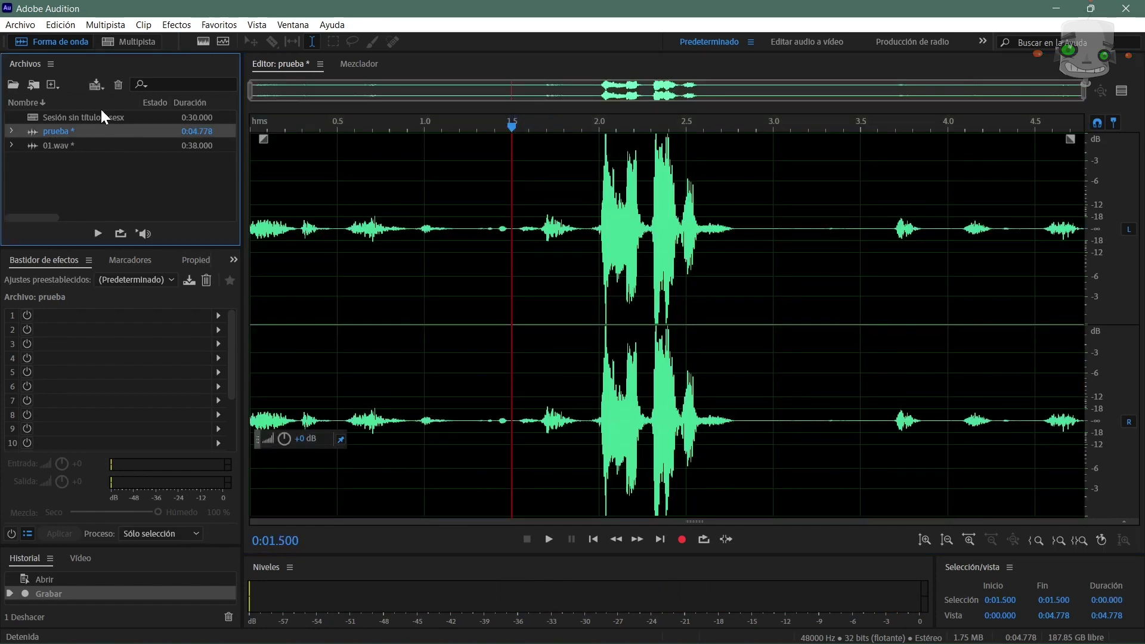
Step: Examine the location and file format options for saving prueba as a new file, and close the dialog without saving
{"action": "left_click", "coordinate": [20, 24]}
{"action": "left_click", "coordinate": [88, 216]}
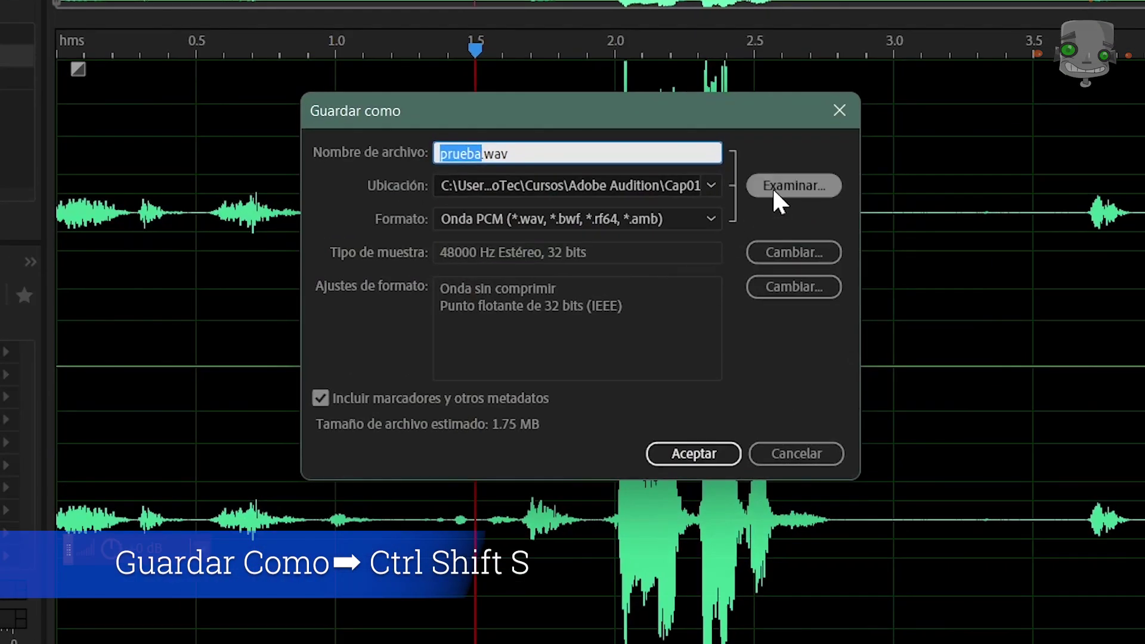
{"action": "left_click", "coordinate": [772, 187]}
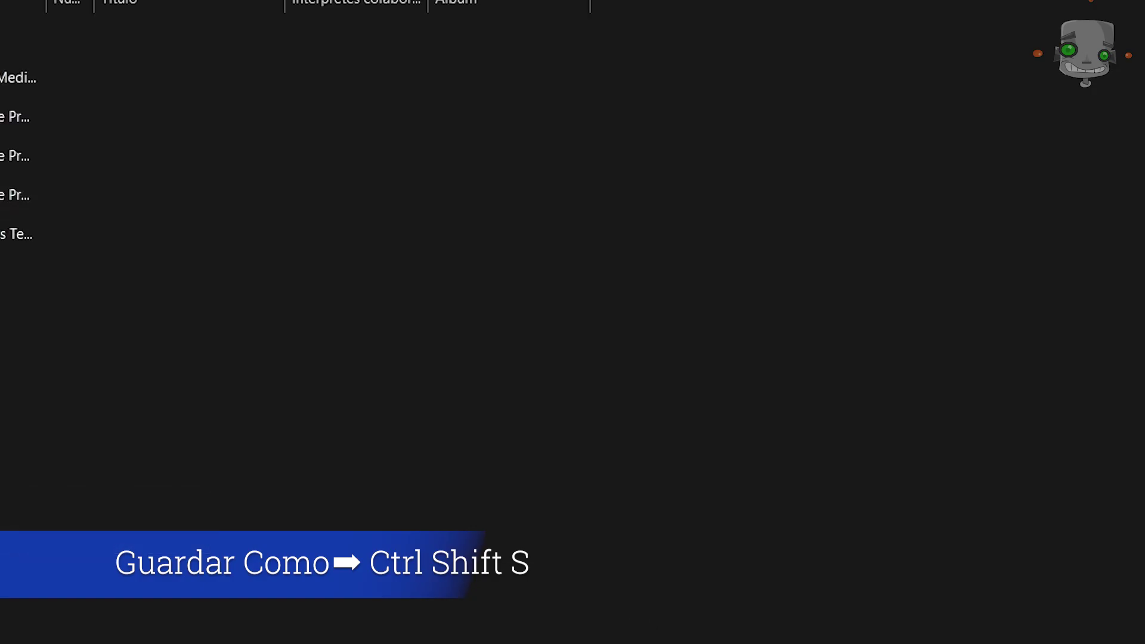
{"action": "left_click", "coordinate": [659, 642]}
{"action": "left_click", "coordinate": [715, 229]}
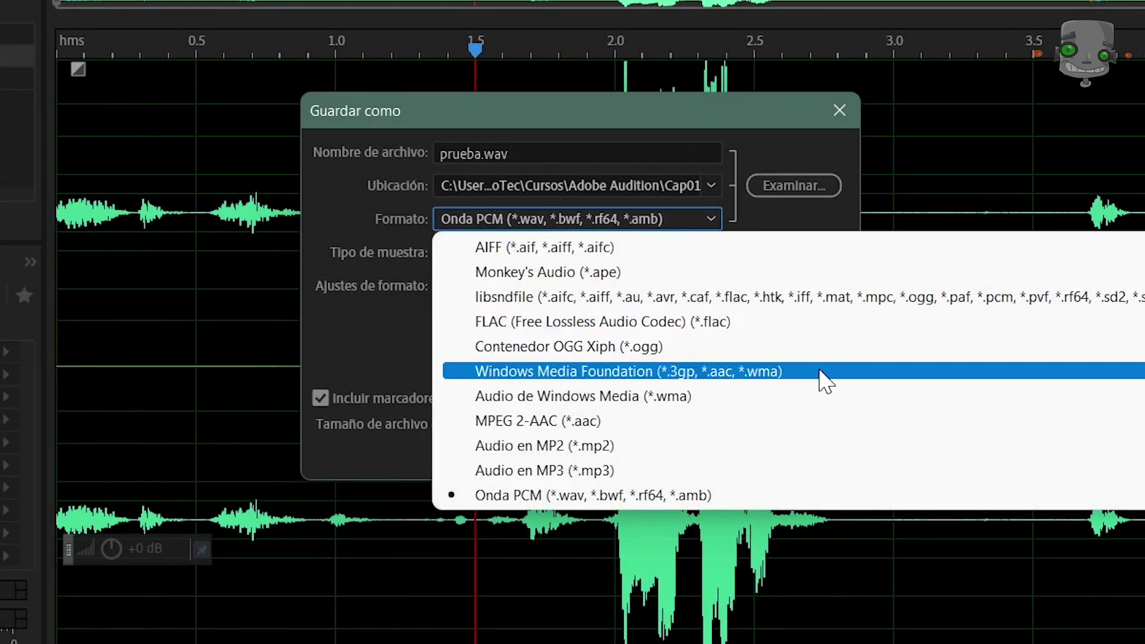
{"action": "left_click", "coordinate": [409, 349]}
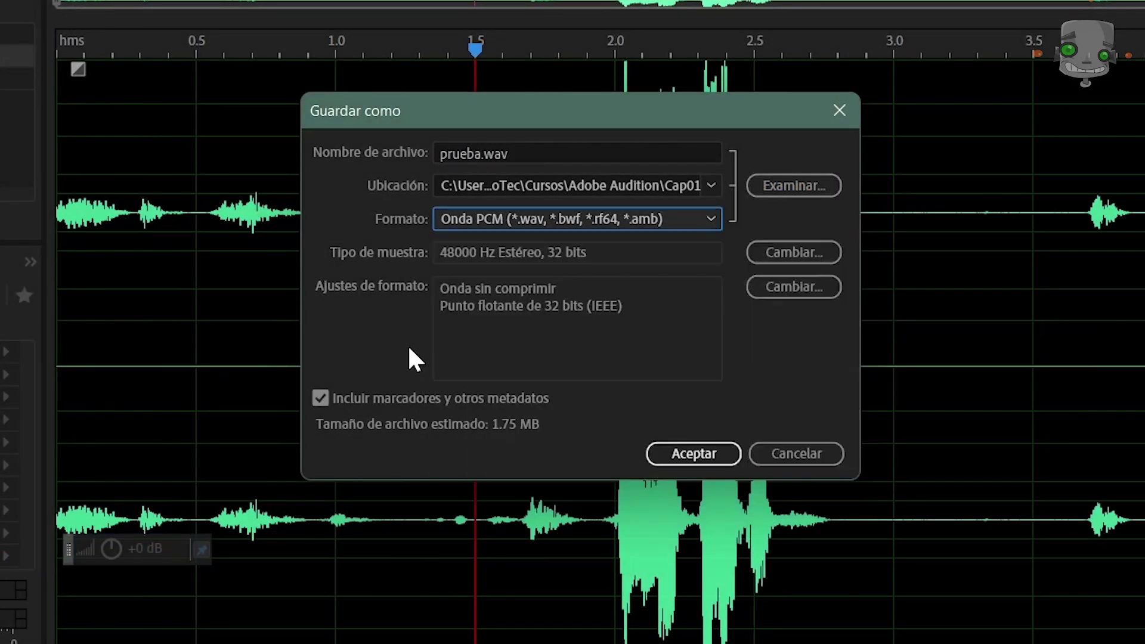
{"action": "left_click", "coordinate": [849, 110]}
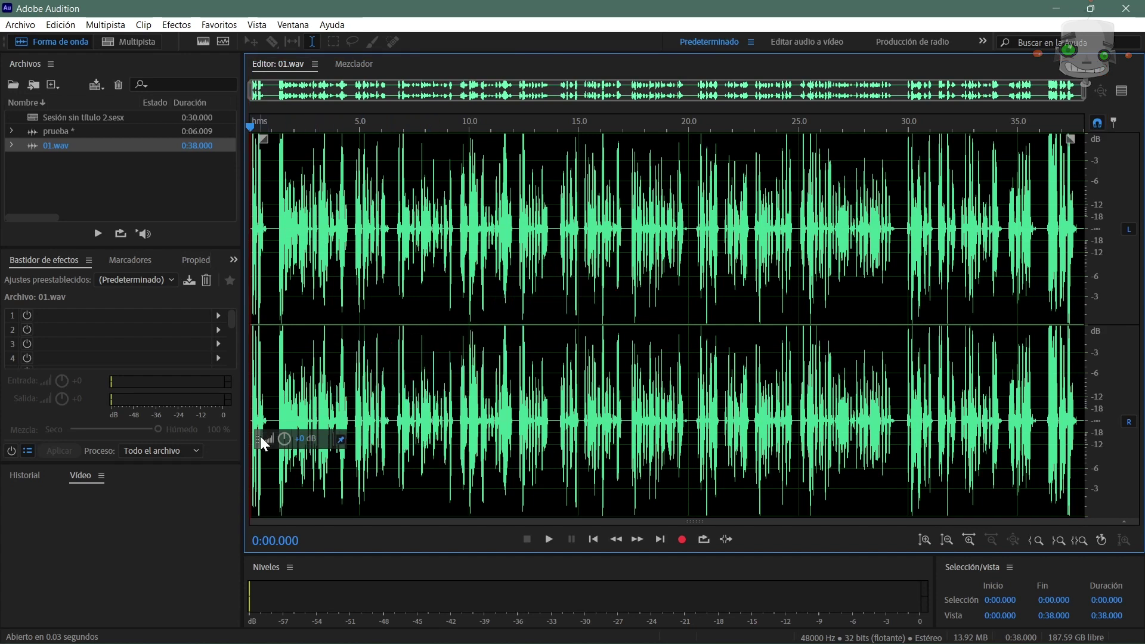
Step: Move the floating volume control to mid-waveform, try lowering the gain of 01.wav by 1.2 dB, and undo the gain changes
{"action": "left_click_drag", "start_coordinate": [340, 438], "coordinate": [612, 304]}
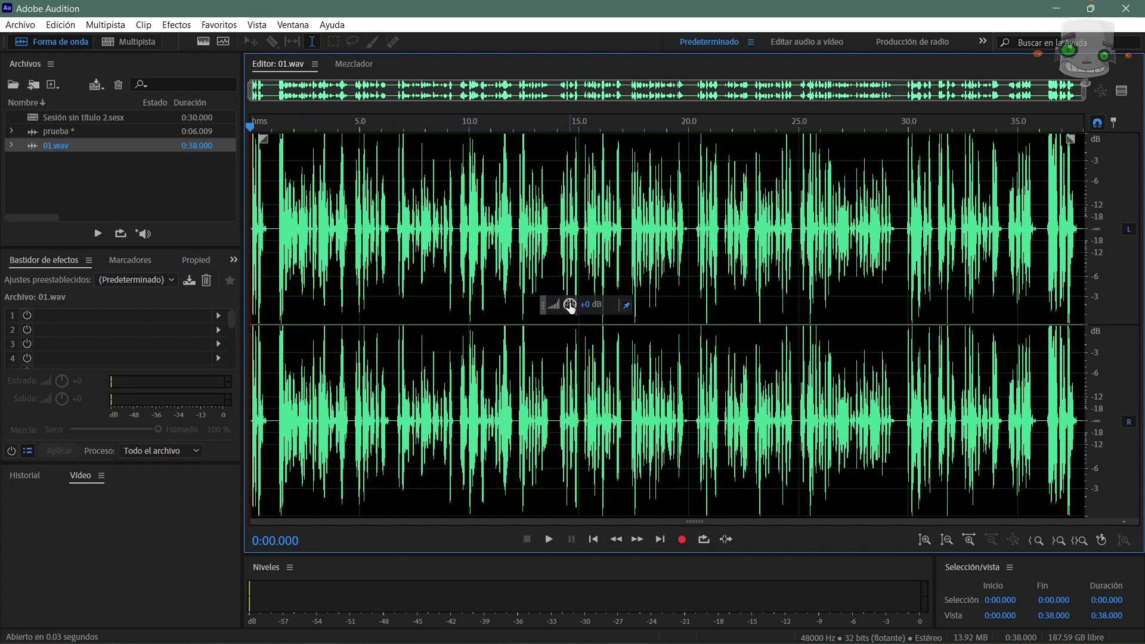
{"action": "left_click_drag", "start_coordinate": [570, 304], "coordinate": [566, 302]}
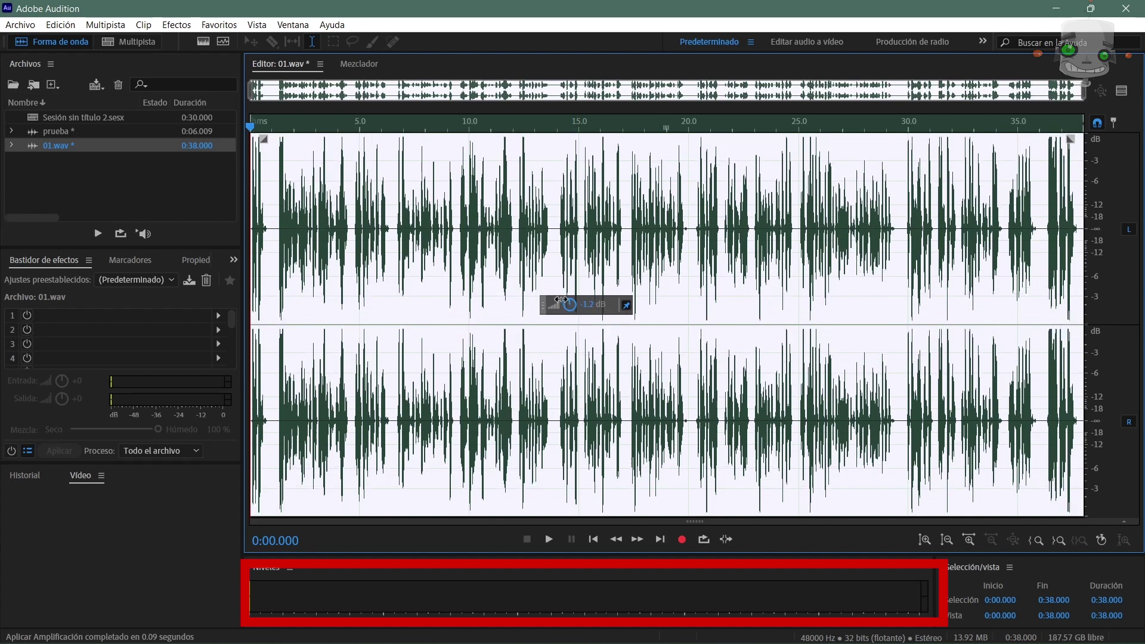
{"action": "left_click_drag", "start_coordinate": [553, 301], "coordinate": [556, 311]}
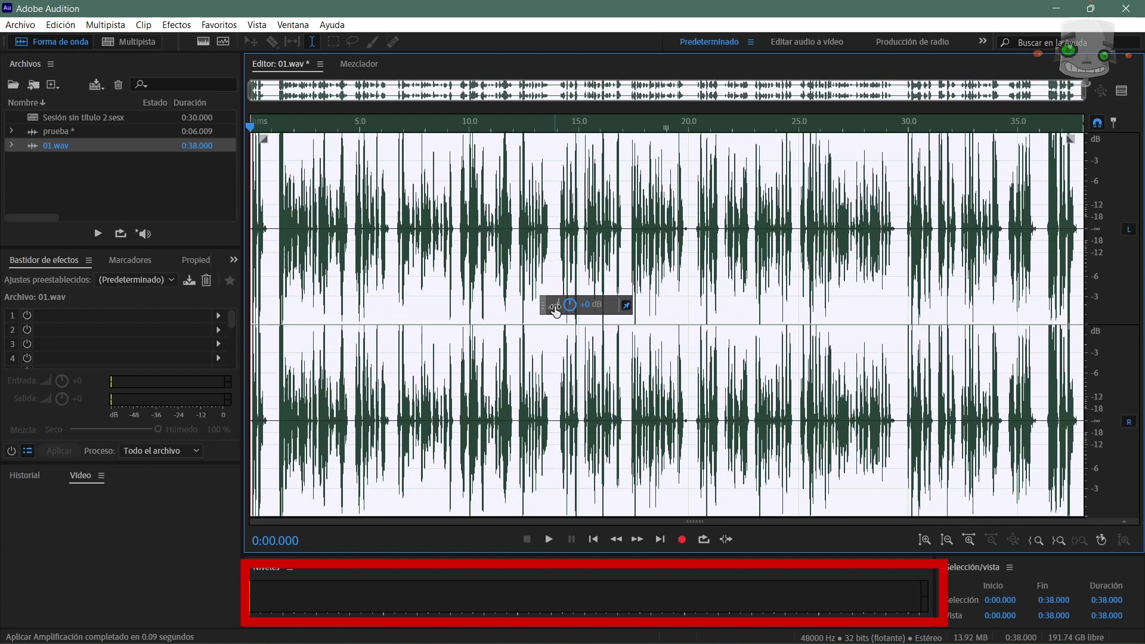
{"action": "key", "text": "ctrl+z"}
{"action": "key", "text": "ctrl+z"}
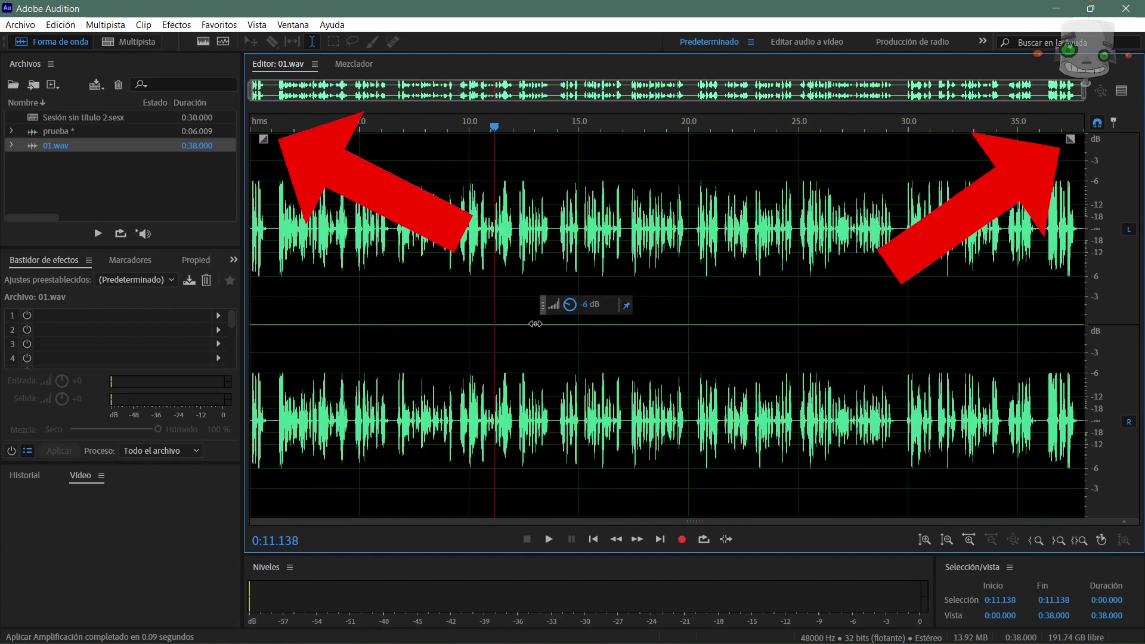
Step: Move the floating volume control to the lower part of the waveform and fade in about the first 5 seconds of 01.wav
{"action": "left_click_drag", "start_coordinate": [548, 310], "coordinate": [363, 490]}
{"action": "left_click", "coordinate": [393, 272]}
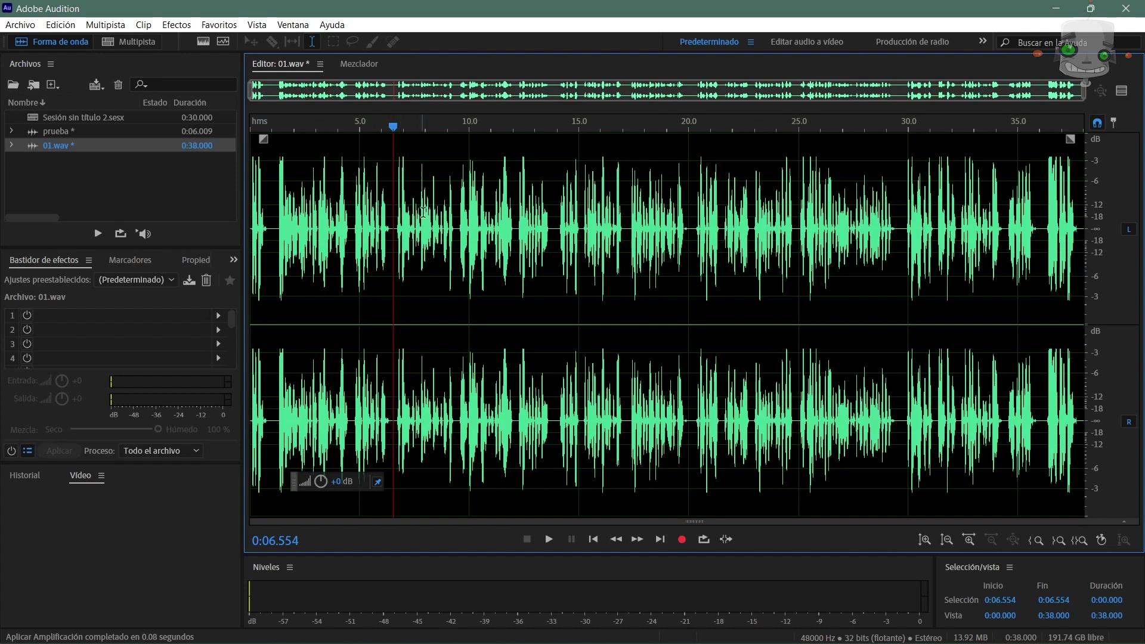
{"action": "left_click_drag", "start_coordinate": [393, 126], "coordinate": [360, 127]}
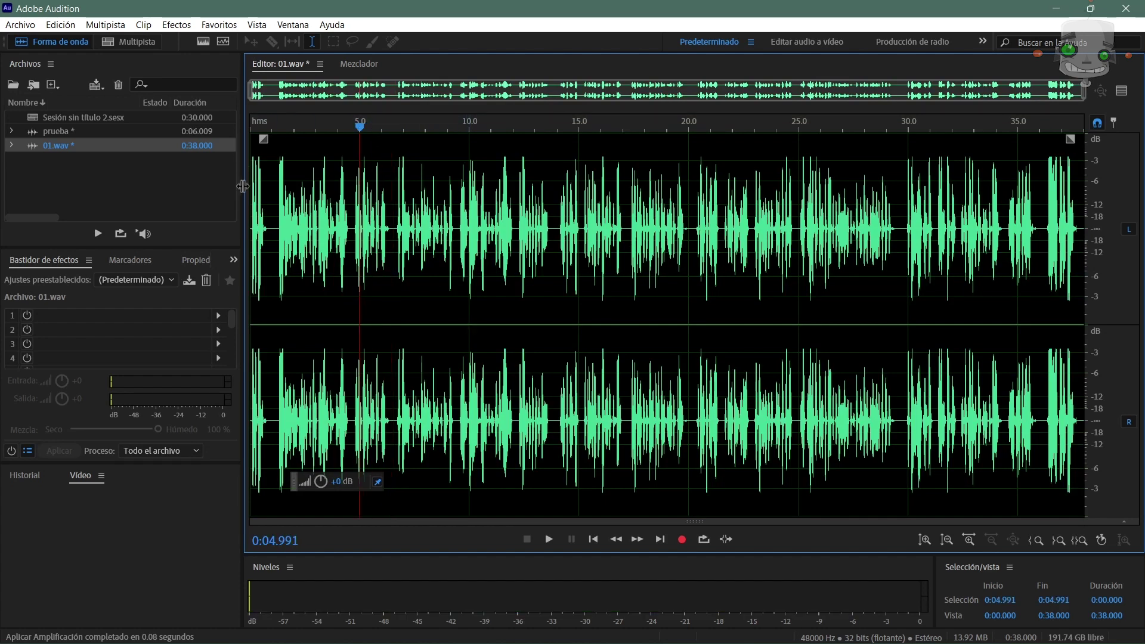
{"action": "left_click_drag", "start_coordinate": [264, 139], "coordinate": [361, 120]}
Step: Play 01.wav from the beginning to hear the fade-in, stopping at about 7.2 seconds
{"action": "key", "text": "space"}
{"action": "key", "text": "space"}
{"action": "key", "text": "Home"}
{"action": "key", "text": "space"}
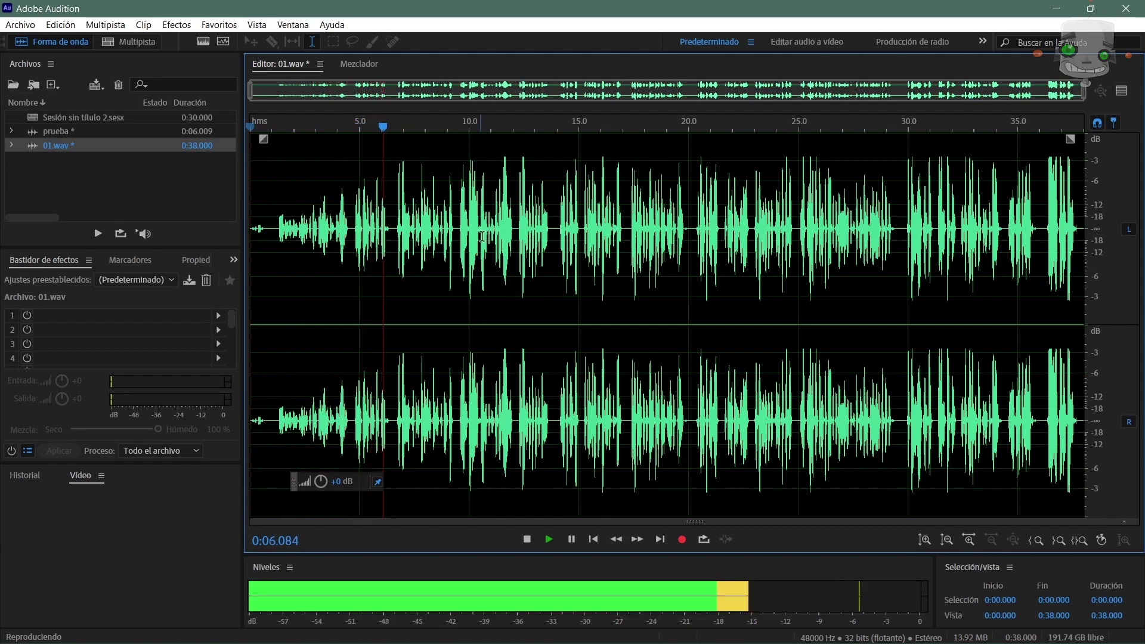
{"action": "key", "text": "space"}
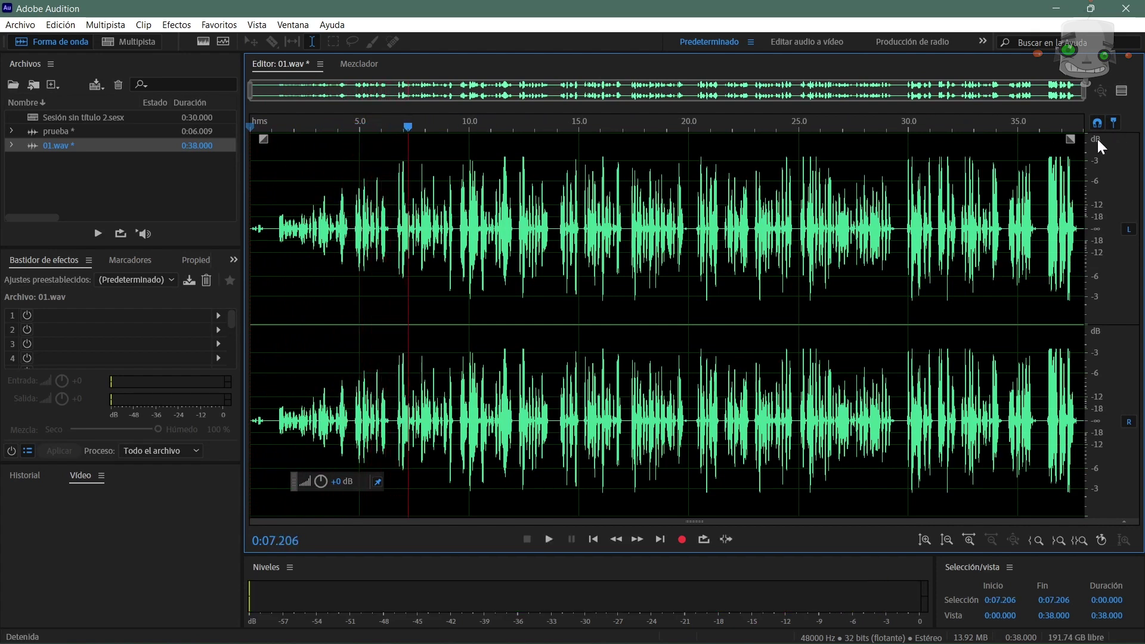
Step: Fade out about the last 6 seconds of 01.wav and play back the ending
{"action": "left_click_drag", "start_coordinate": [1071, 139], "coordinate": [940, 141]}
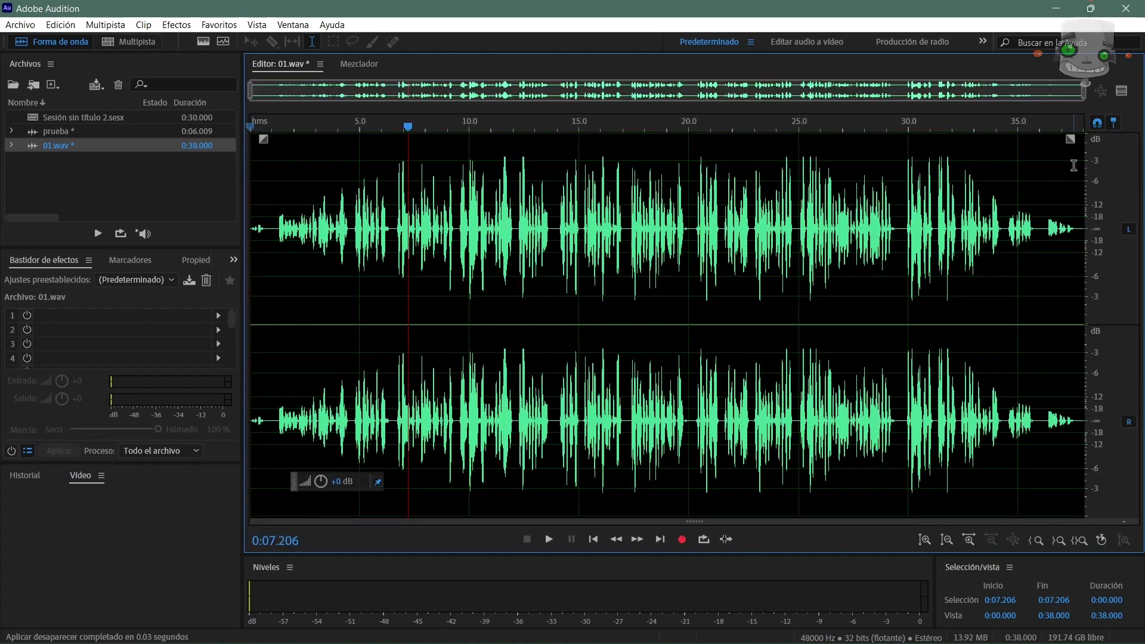
{"action": "left_click", "coordinate": [961, 140]}
{"action": "key", "text": "space"}
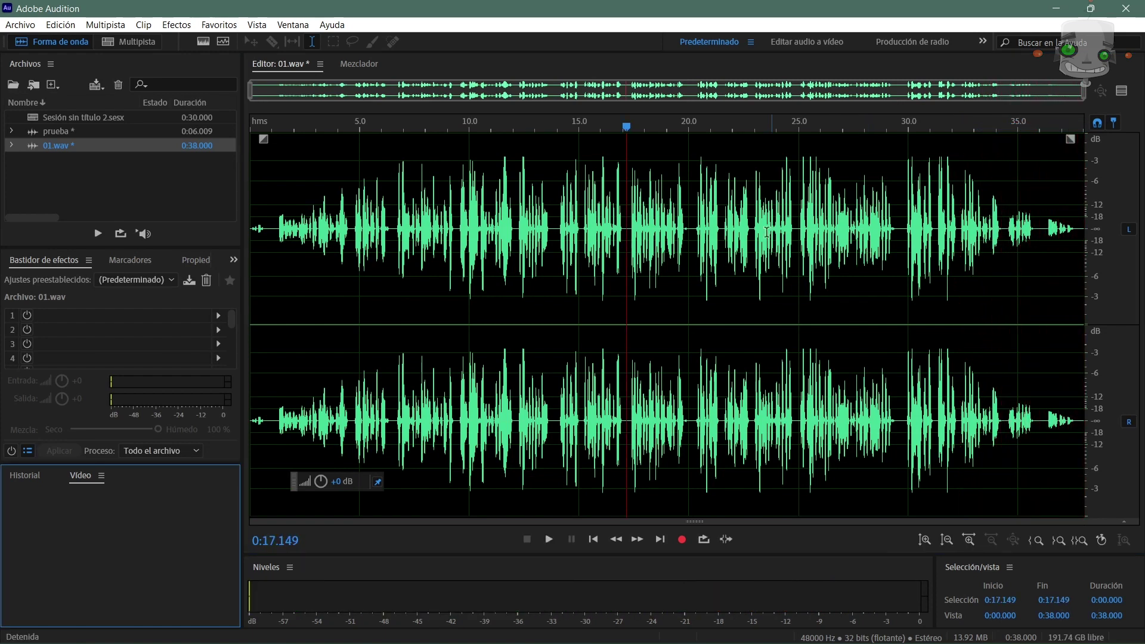
Step: Add markers to 01.wav at about 8.6, 24.3 and 32.1 seconds
{"action": "left_click_drag", "start_coordinate": [619, 136], "coordinate": [440, 137]}
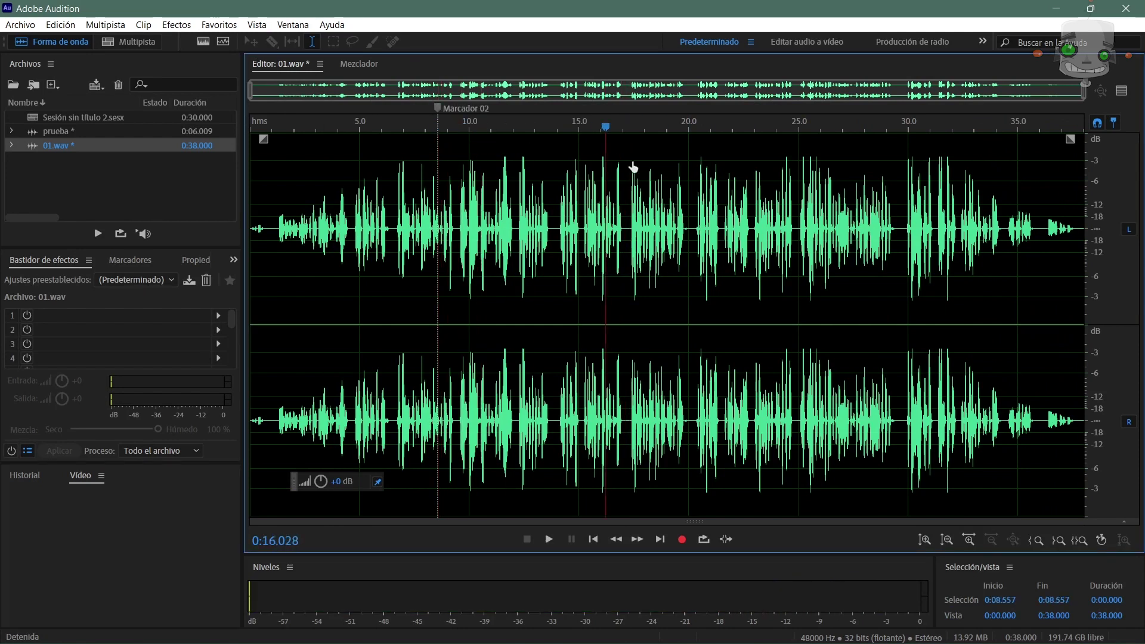
{"action": "left_click", "coordinate": [784, 171]}
{"action": "key", "text": "m"}
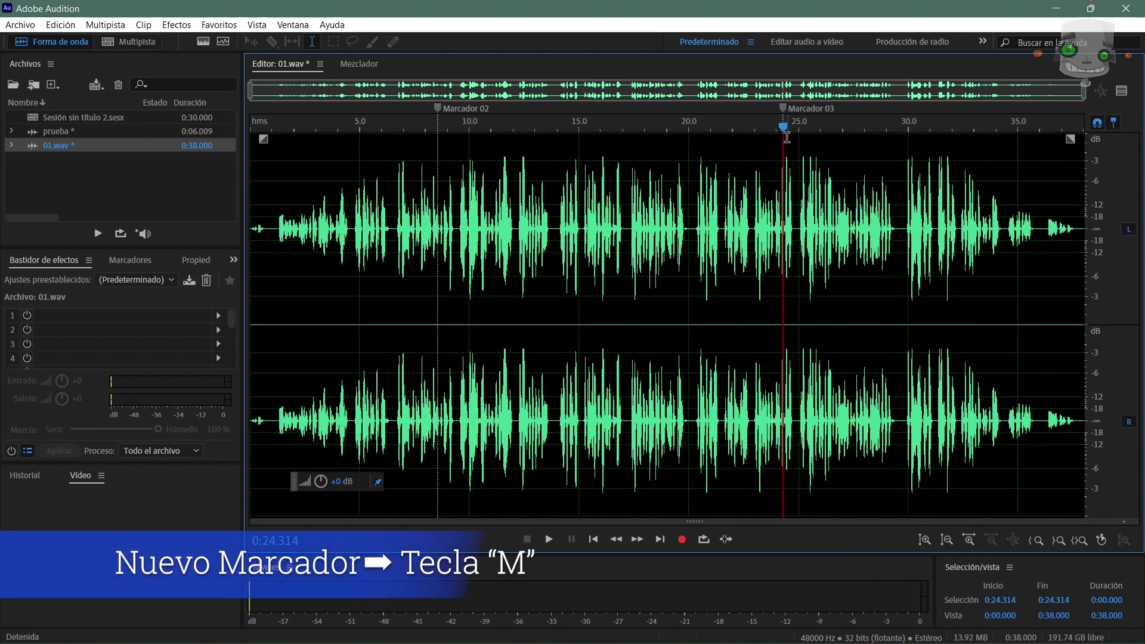
{"action": "left_click", "coordinate": [955, 140]}
{"action": "key", "text": "m"}
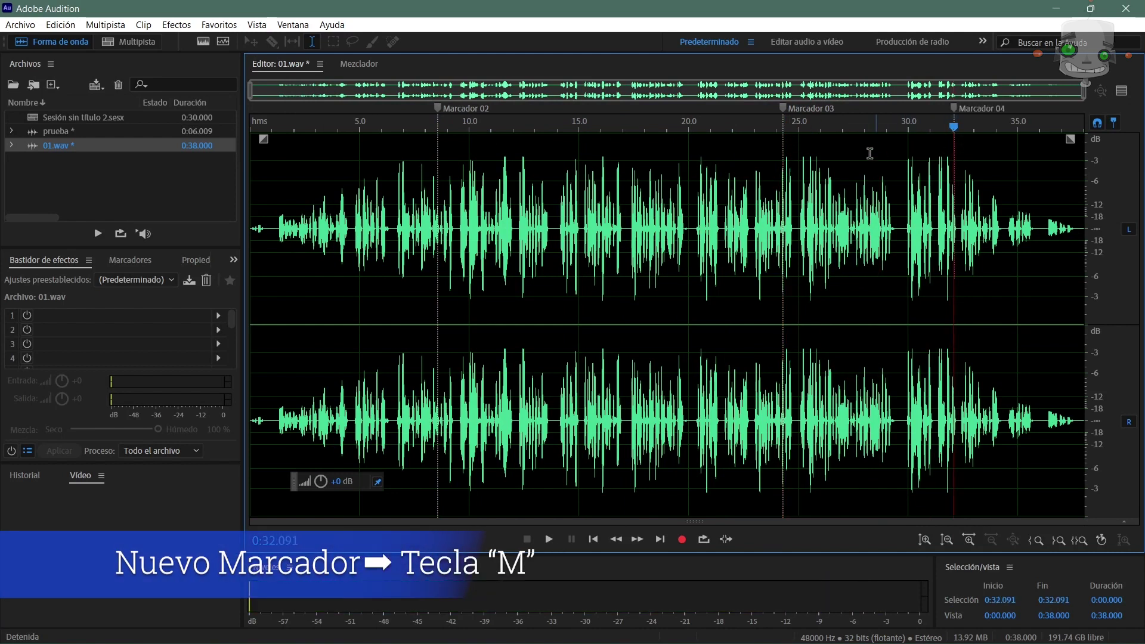
Step: Move Marcador 03 to about 20.4 seconds and Marcador 04 to about 28.7 seconds, and look up the marker commands
{"action": "left_click_drag", "start_coordinate": [785, 111], "coordinate": [701, 116]}
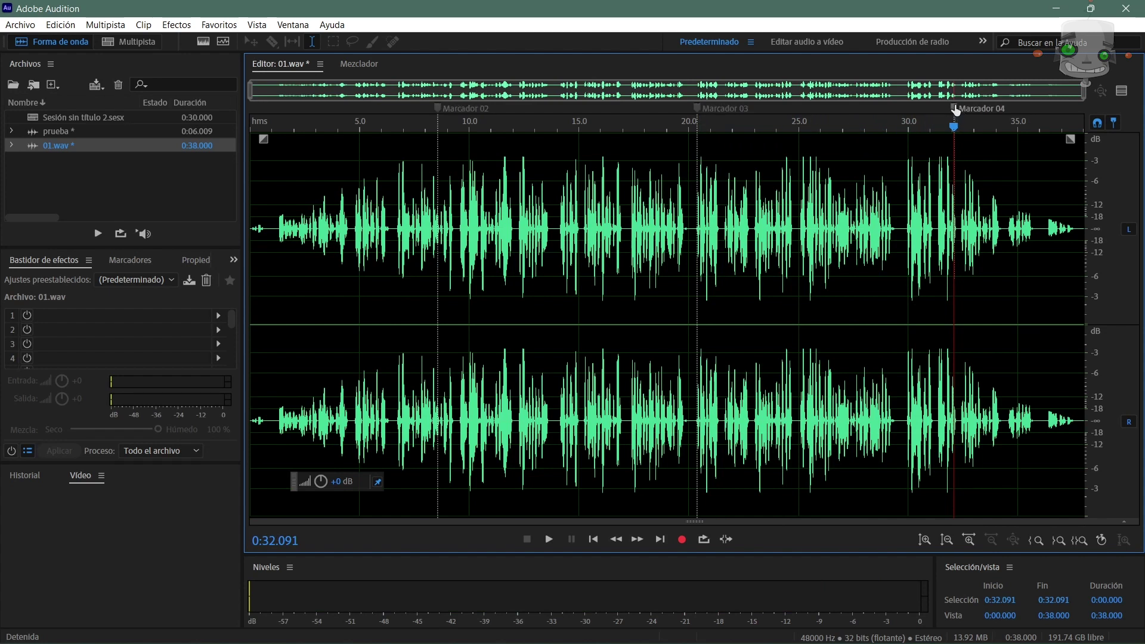
{"action": "left_click_drag", "start_coordinate": [956, 110], "coordinate": [881, 117]}
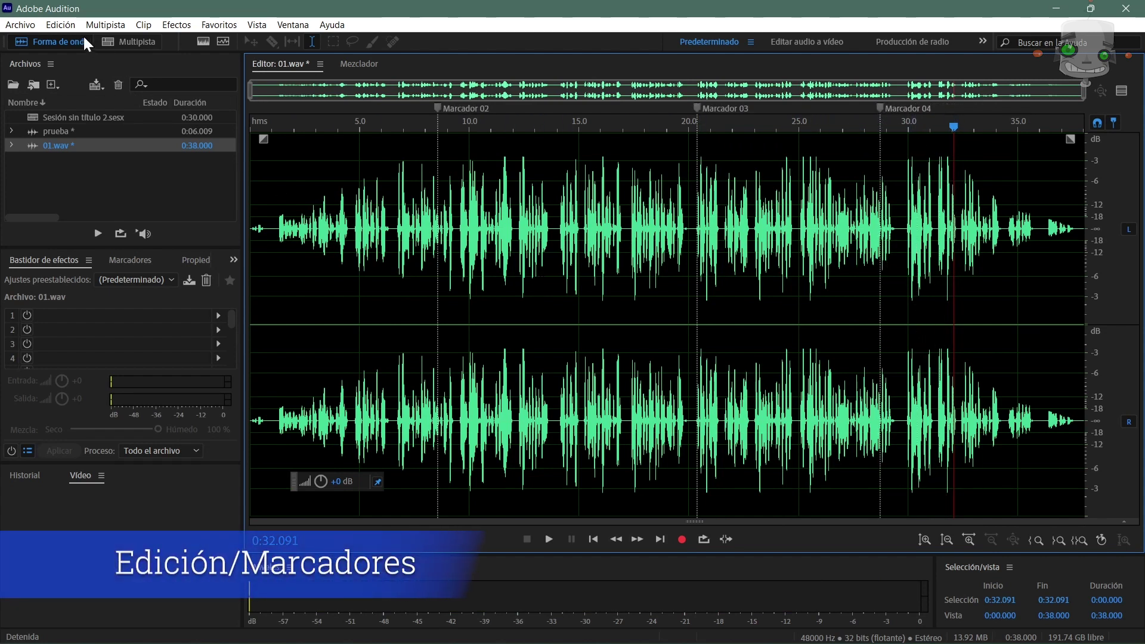
{"action": "left_click", "coordinate": [64, 27]}
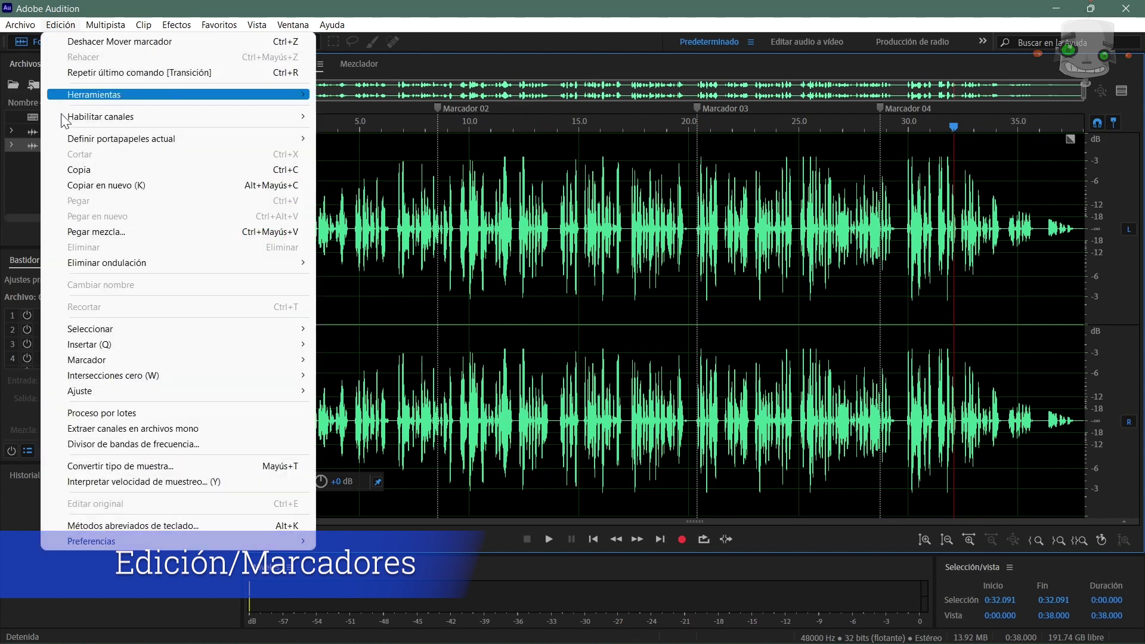
{"action": "mouse_move", "coordinate": [226, 360]}
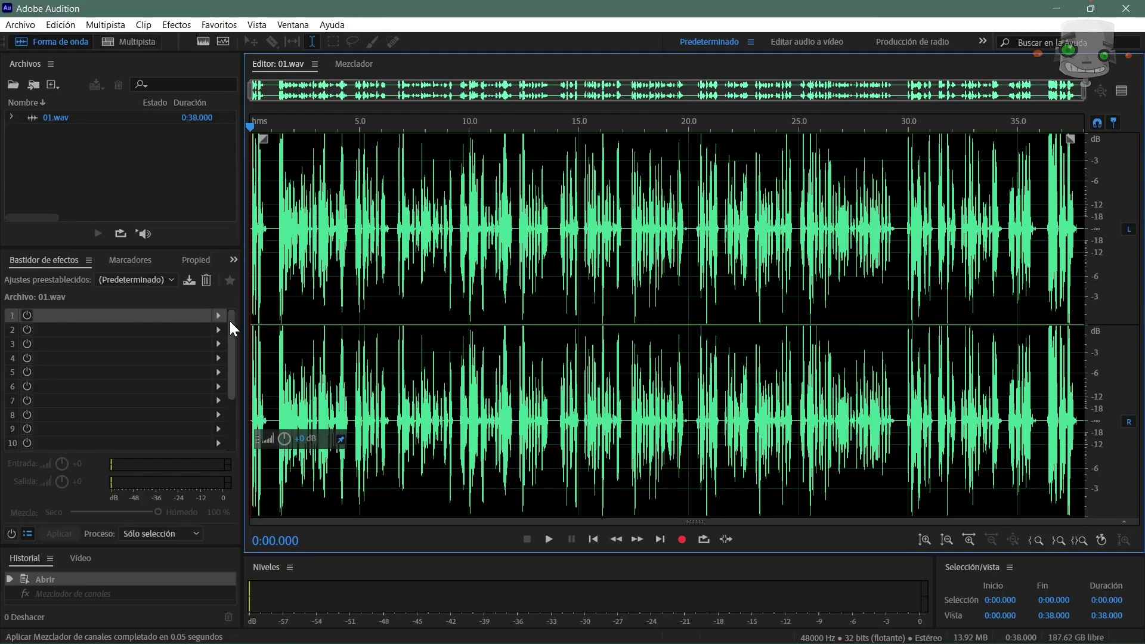
Step: Review the effect categories that can be applied to 01.wav, from amplitude and compression to time and pitch
{"action": "left_click", "coordinate": [181, 24]}
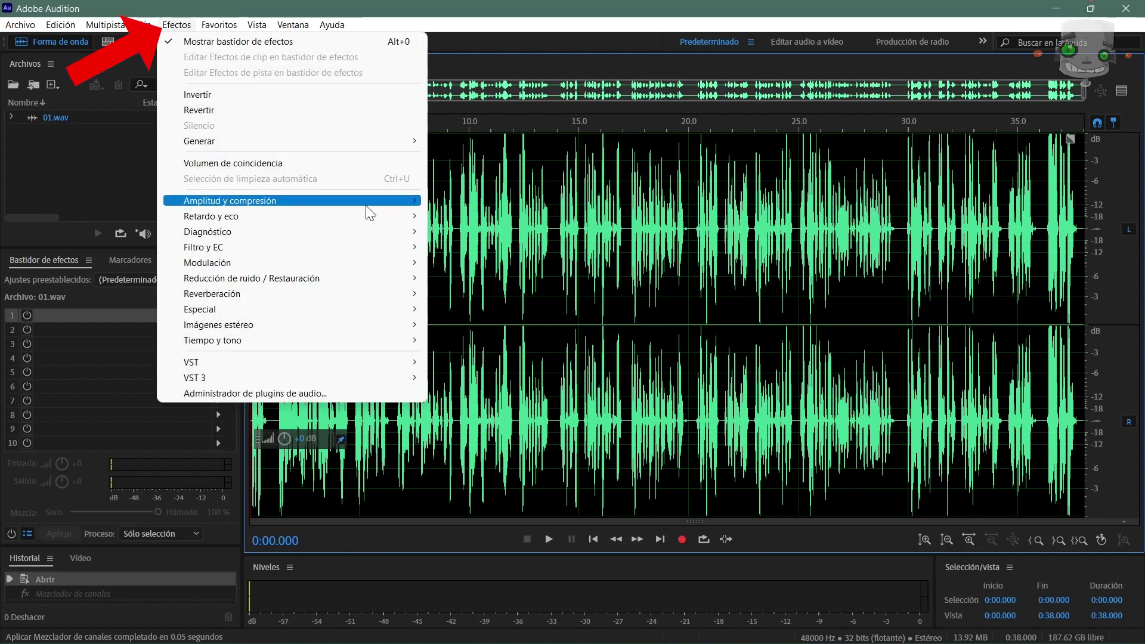
{"action": "mouse_move", "coordinate": [371, 246]}
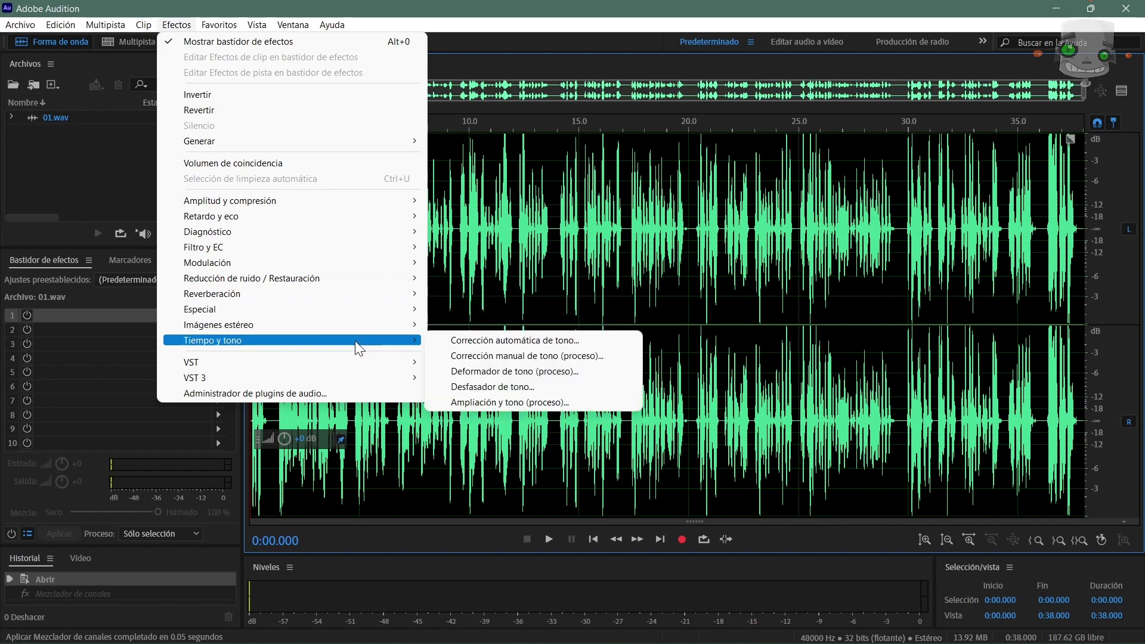
{"action": "left_click", "coordinate": [94, 189]}
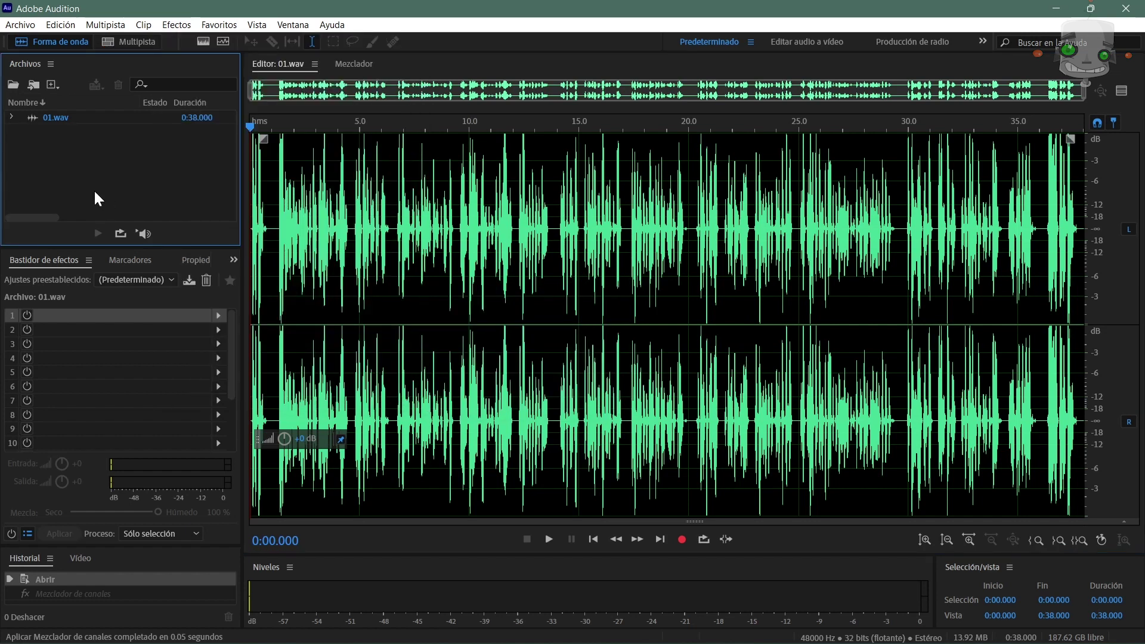
Step: Compare the effect categories offered in the effects rack's first slot with the general list of effects
{"action": "left_click", "coordinate": [182, 300]}
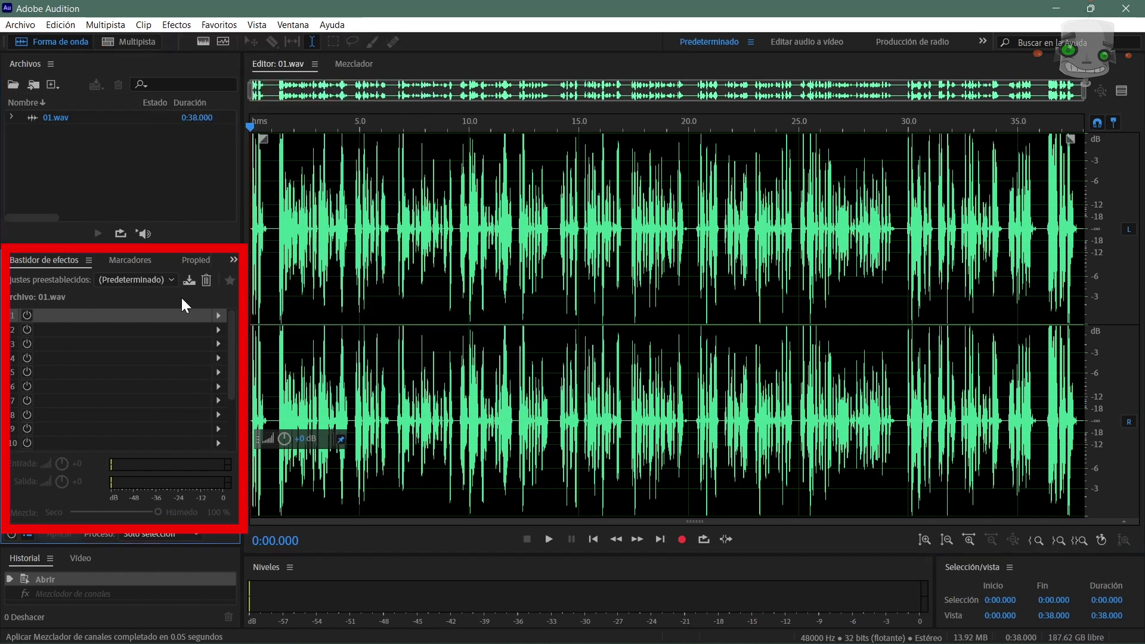
{"action": "left_click", "coordinate": [219, 316]}
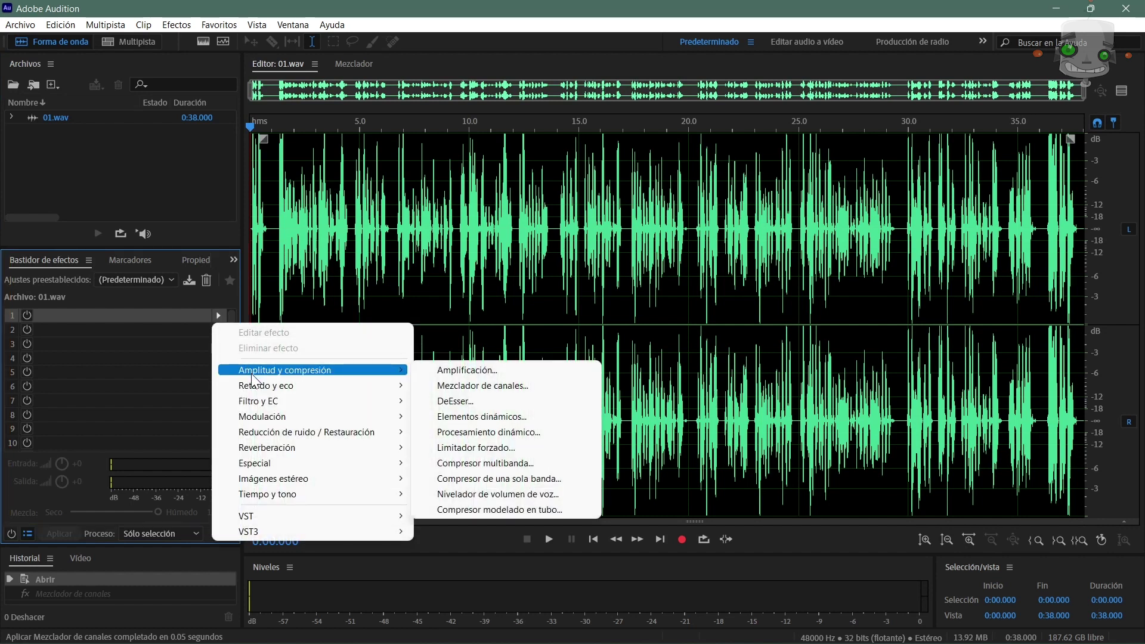
{"action": "mouse_move", "coordinate": [258, 391]}
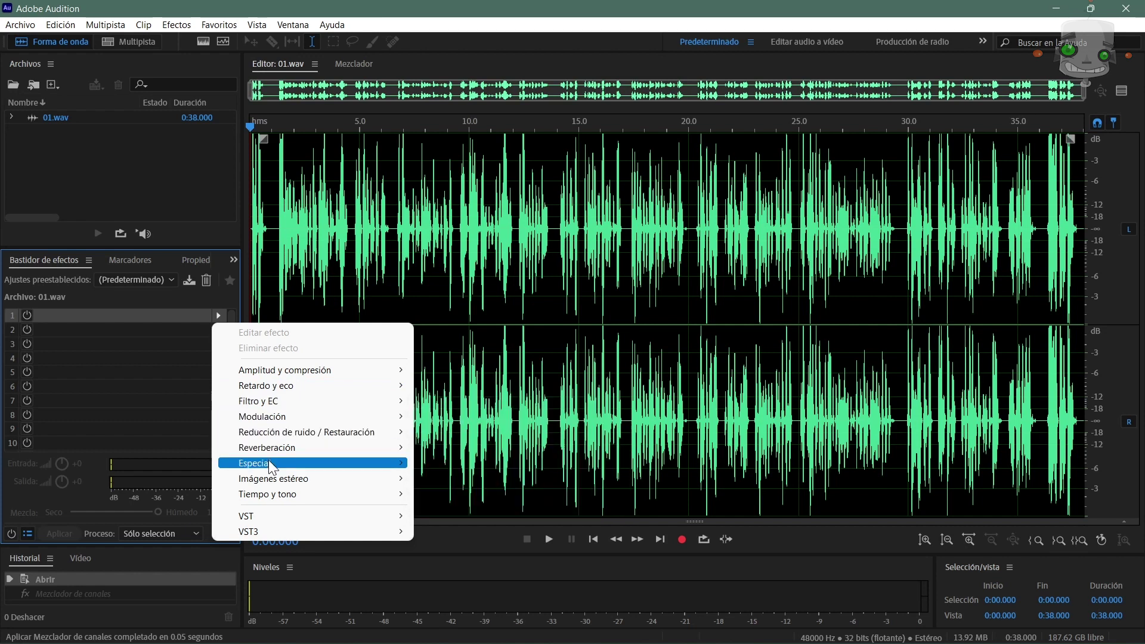
{"action": "mouse_move", "coordinate": [277, 481]}
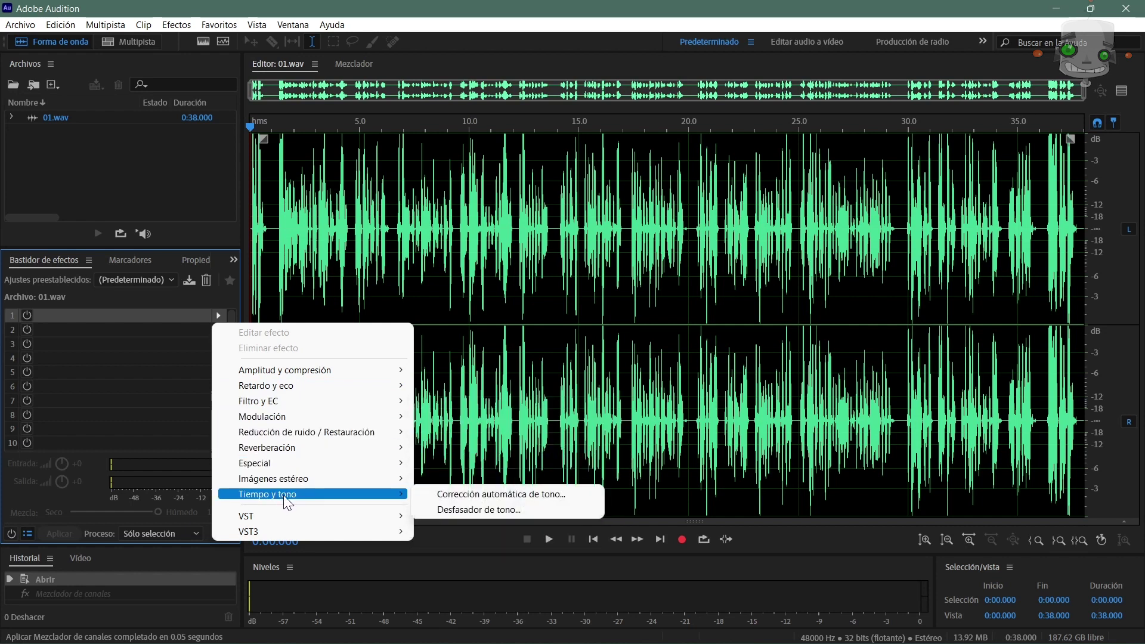
{"action": "left_click", "coordinate": [167, 300]}
{"action": "left_click", "coordinate": [339, 387]}
{"action": "left_click", "coordinate": [177, 24]}
{"action": "mouse_move", "coordinate": [380, 322]}
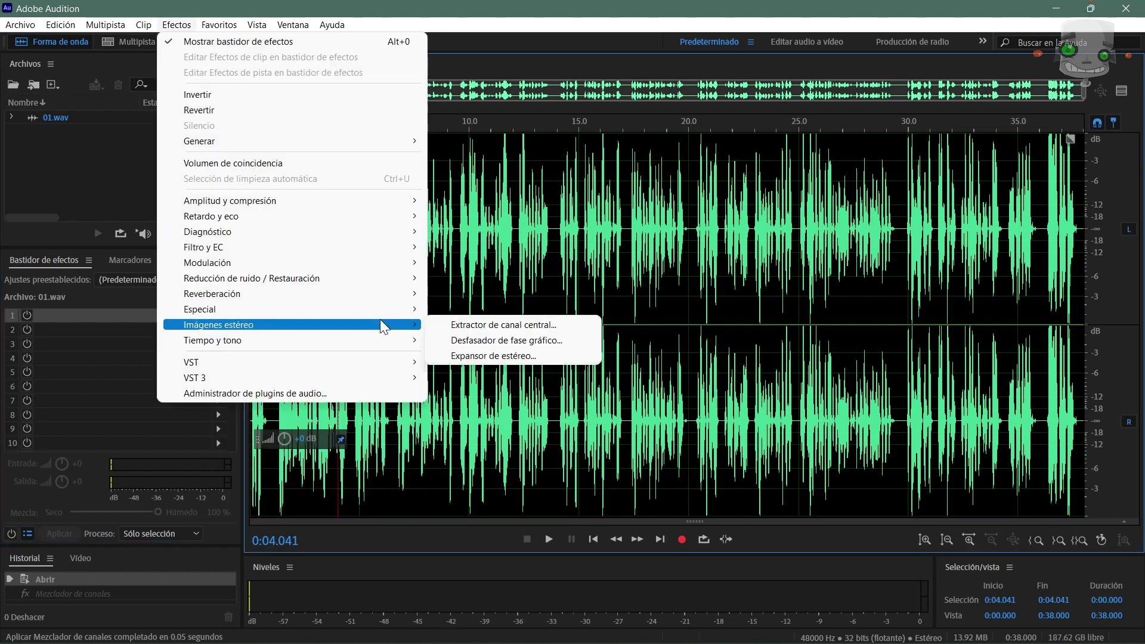
{"action": "left_click", "coordinate": [665, 341]}
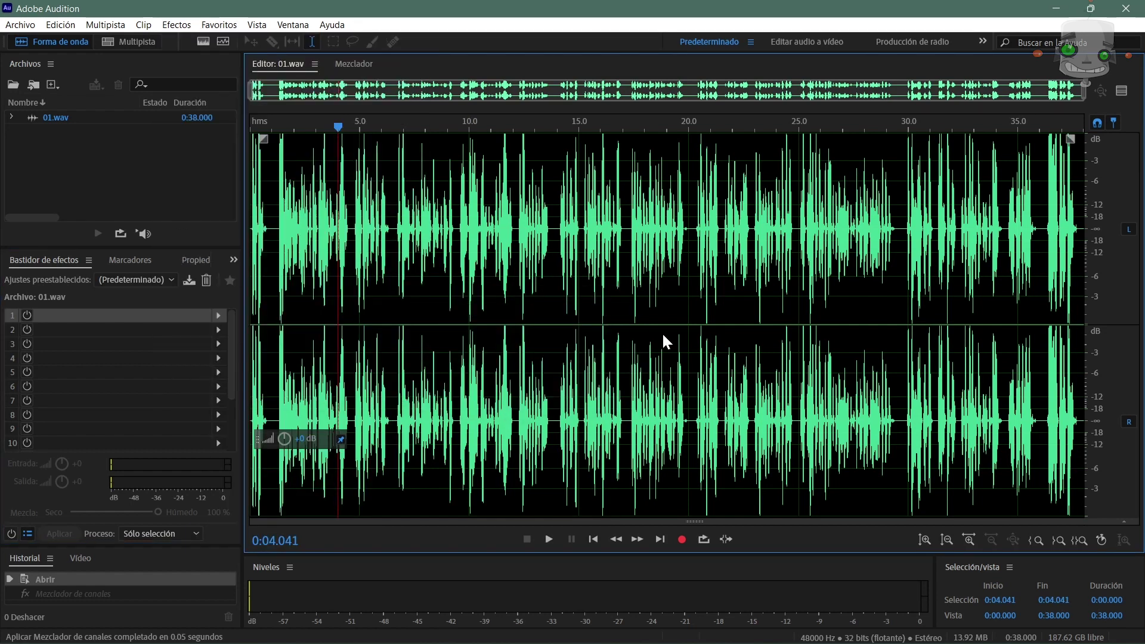
Step: Apply Reverberación completa with the Auditorio grande preset directly to all of 01.wav, play back the start, and undo the effect
{"action": "left_click", "coordinate": [559, 121]}
{"action": "left_click", "coordinate": [537, 147]}
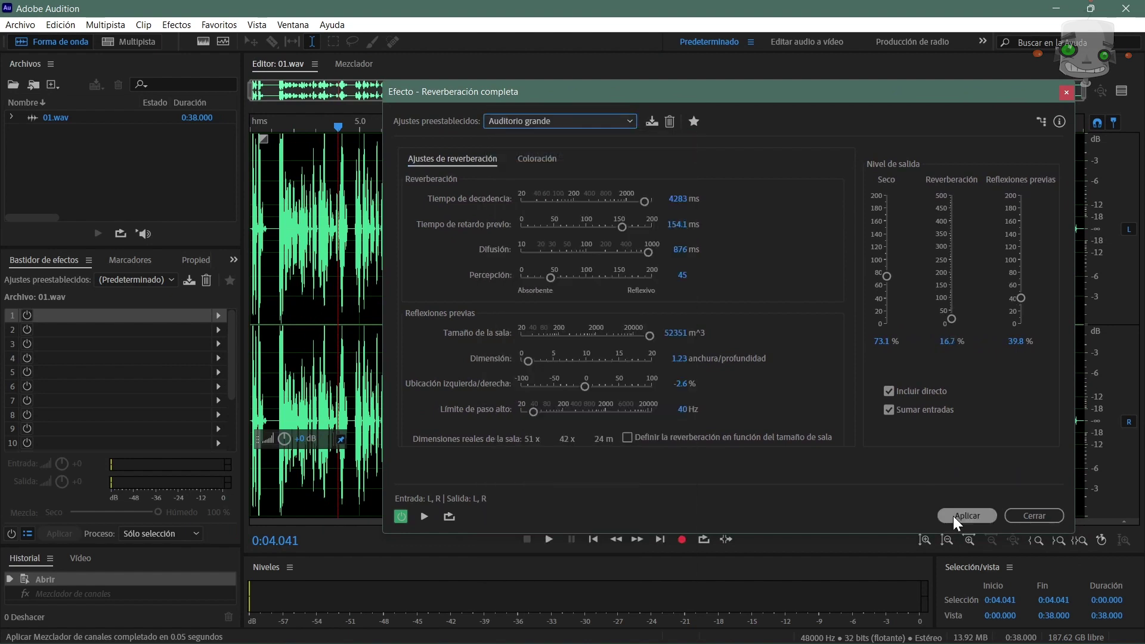
{"action": "left_click", "coordinate": [955, 517]}
{"action": "key", "text": "space"}
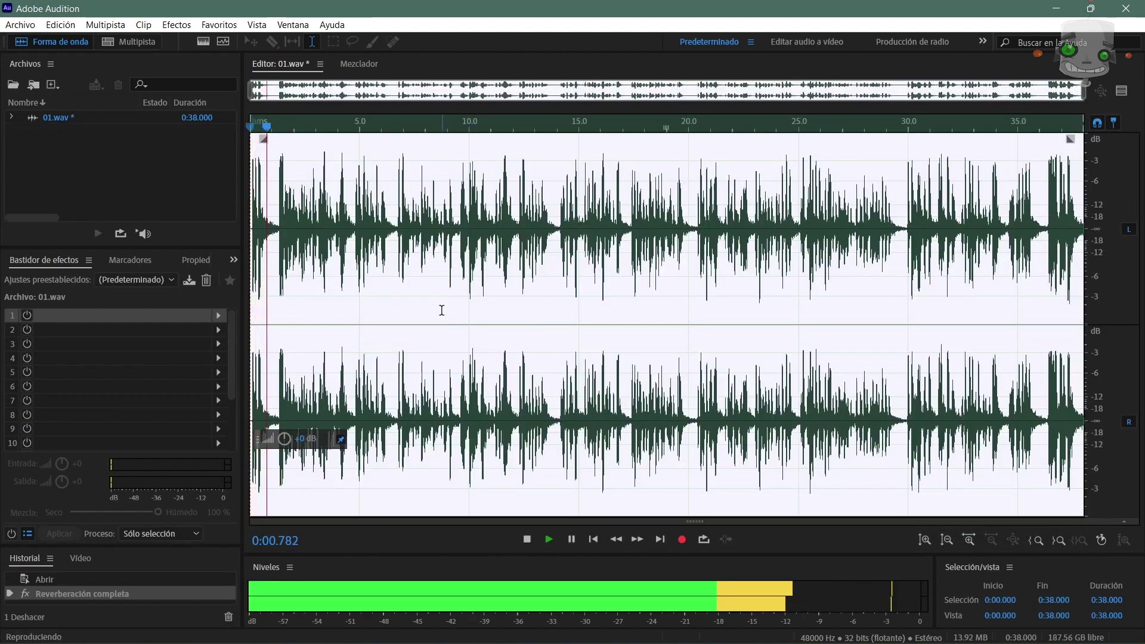
{"action": "left_click", "coordinate": [318, 128]}
{"action": "key", "text": "Home"}
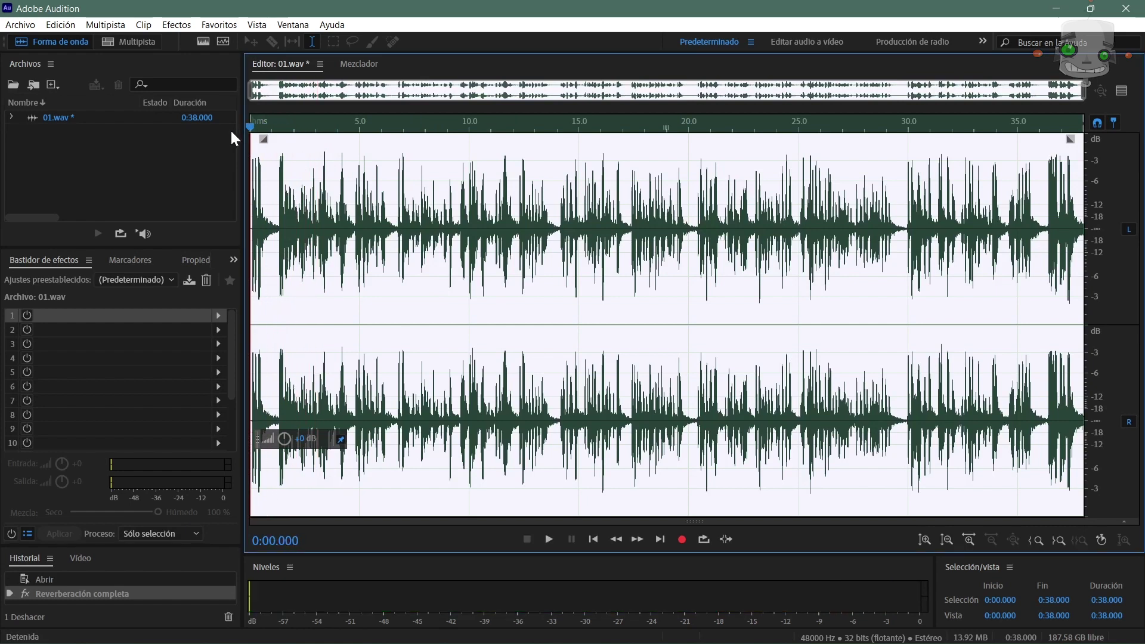
{"action": "key", "text": "ctrl+z"}
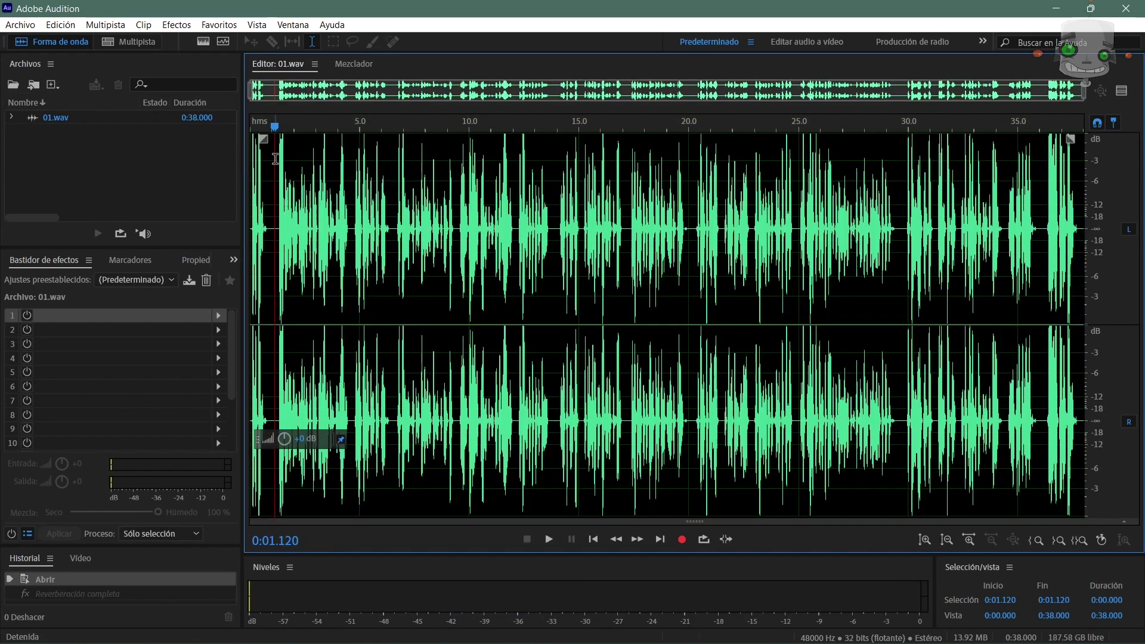
Step: Add Reverberación completa with the Auditorio grande preset to rack slot 1, preview it from the start and toggle its activation
{"action": "left_click", "coordinate": [218, 315]}
{"action": "mouse_move", "coordinate": [275, 447]}
{"action": "left_click", "coordinate": [524, 464]}
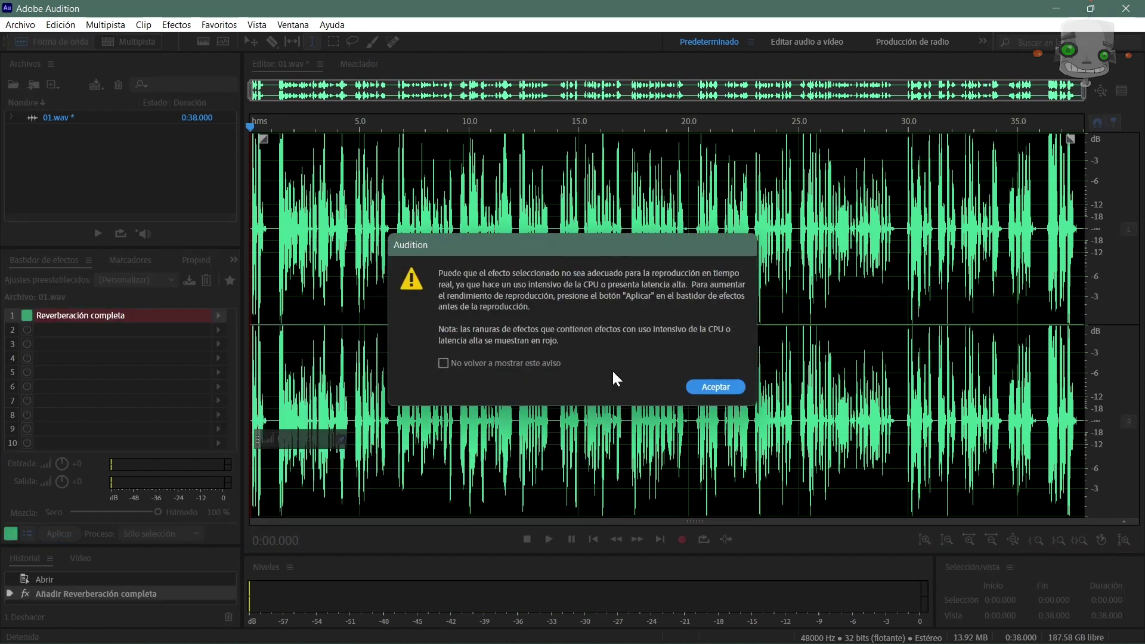
{"action": "left_click", "coordinate": [714, 388]}
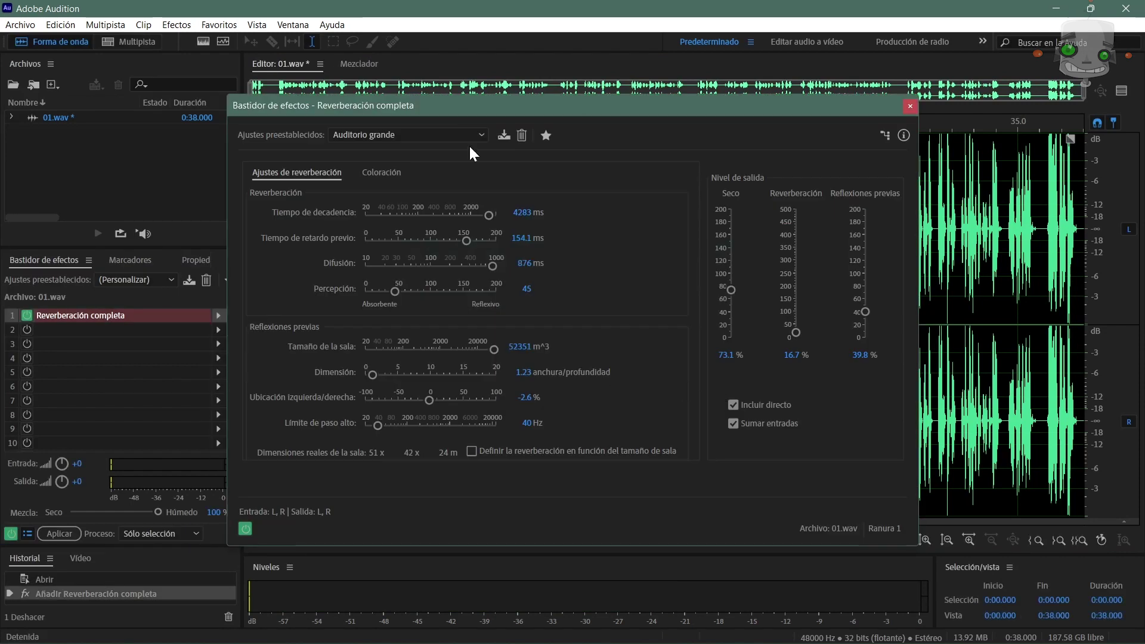
{"action": "left_click", "coordinate": [911, 106]}
{"action": "key", "text": "space"}
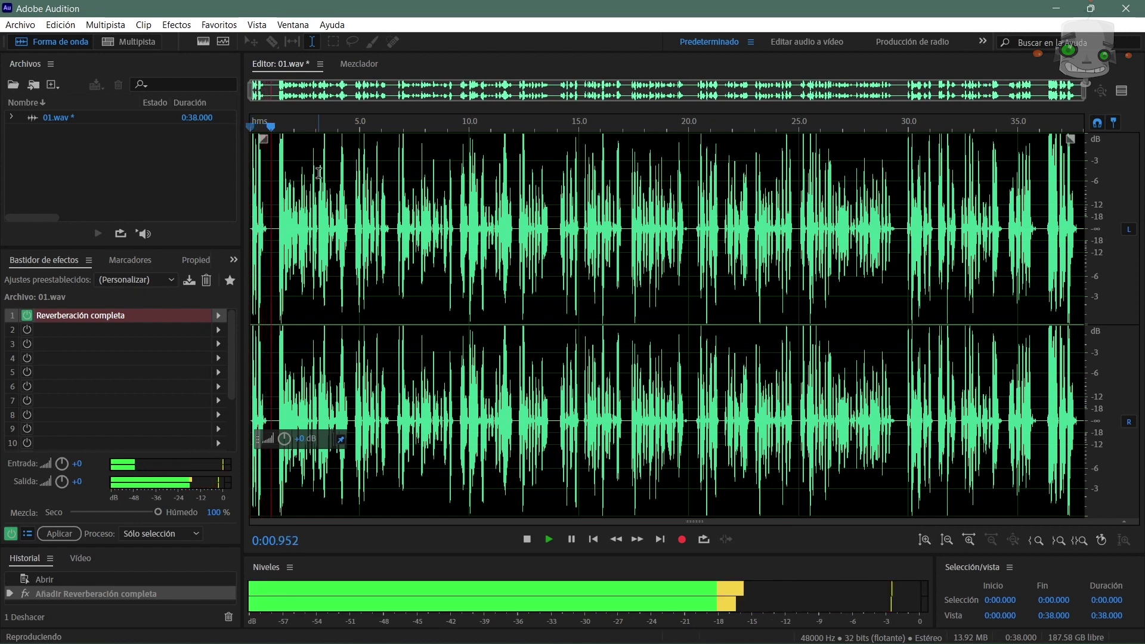
{"action": "key", "text": "space"}
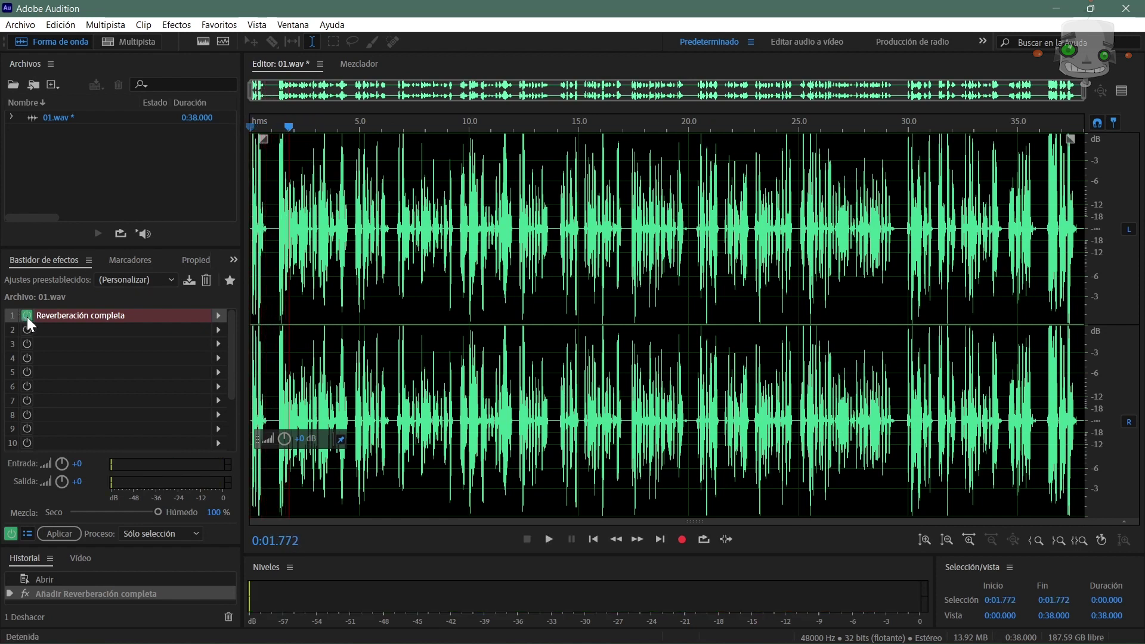
{"action": "left_click", "coordinate": [27, 315]}
Step: Add Desfasador de tono to rack slot 2 with the El Señor de las tinieblas preset
{"action": "left_click", "coordinate": [218, 329]}
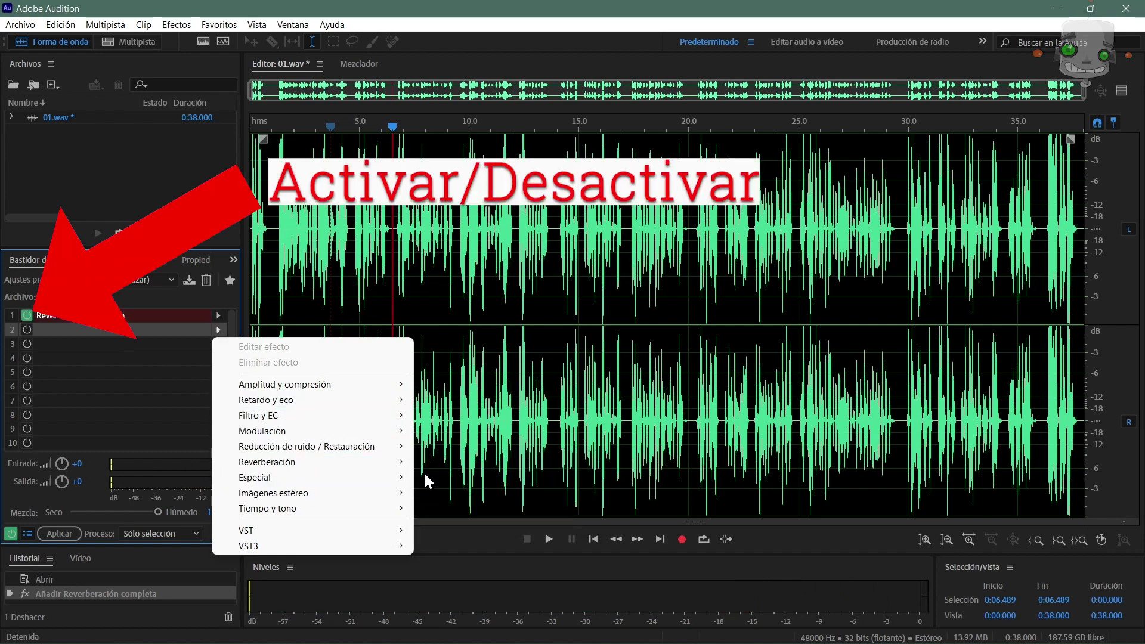
{"action": "mouse_move", "coordinate": [398, 510]}
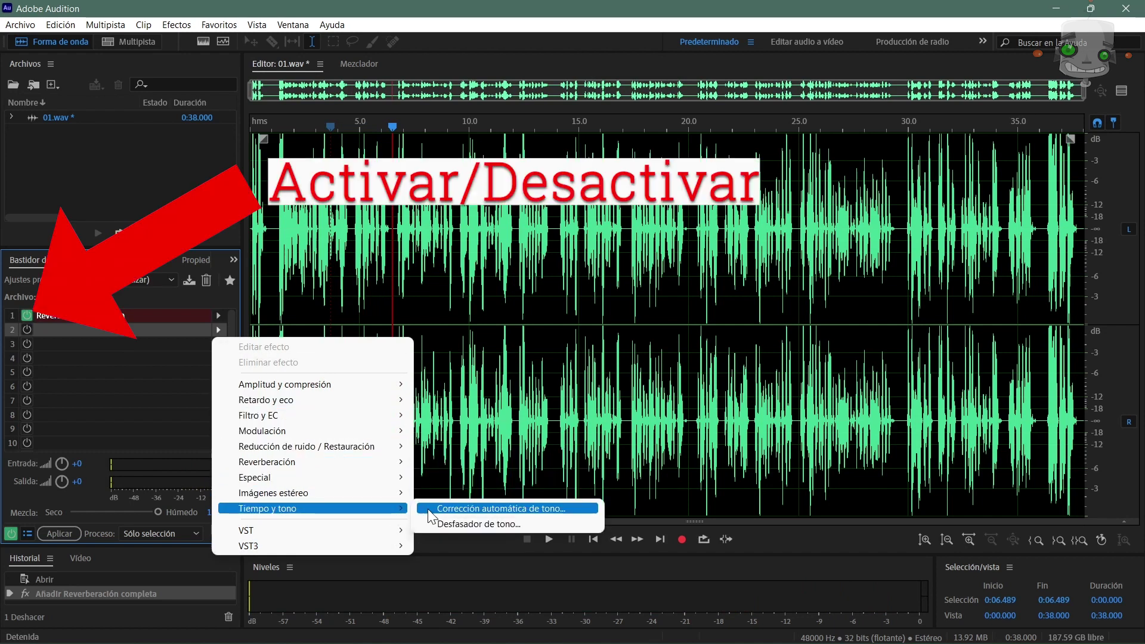
{"action": "left_click", "coordinate": [518, 524]}
{"action": "left_click", "coordinate": [586, 191]}
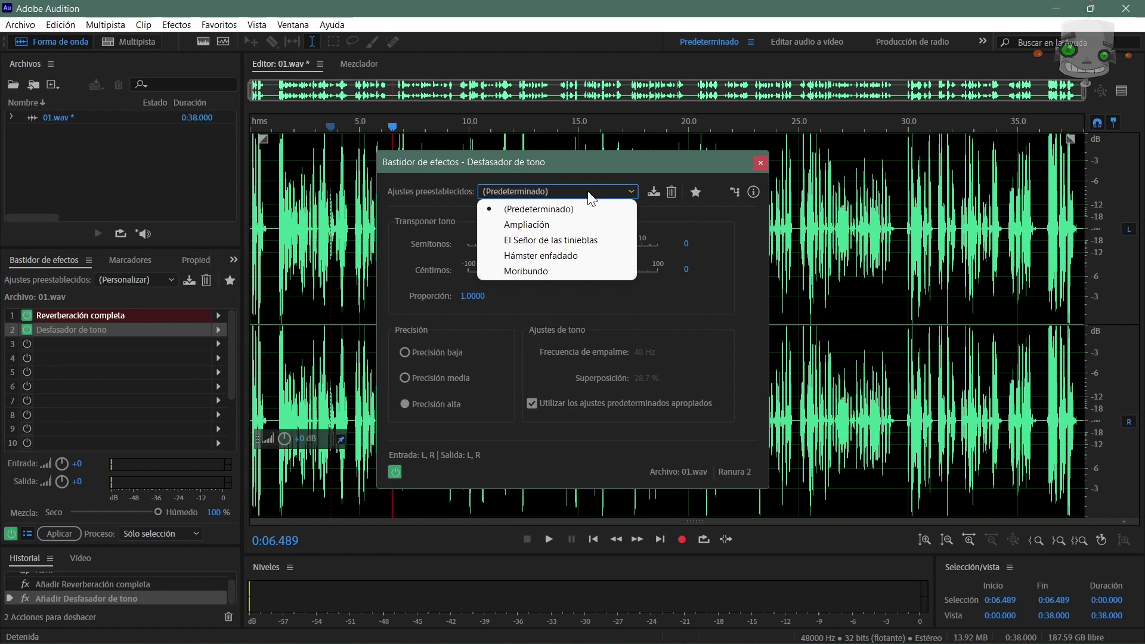
{"action": "left_click", "coordinate": [574, 241]}
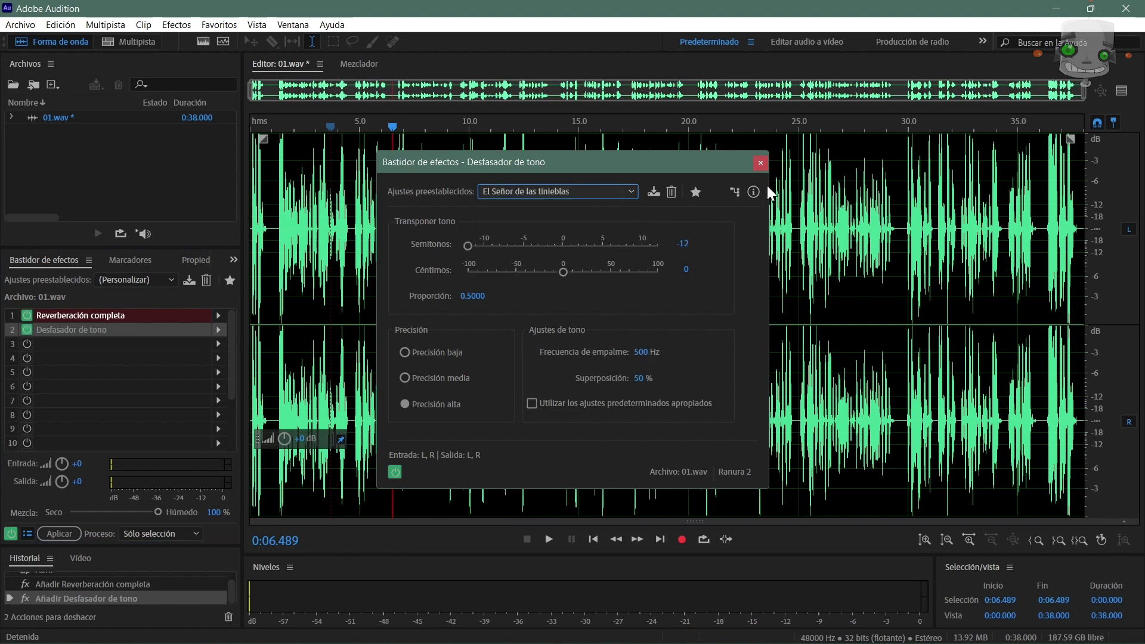
{"action": "left_click", "coordinate": [760, 162]}
Step: Remove Reverberación completa and Desfasador de tono from the effects rack
{"action": "left_click", "coordinate": [556, 334]}
{"action": "left_click", "coordinate": [94, 350]}
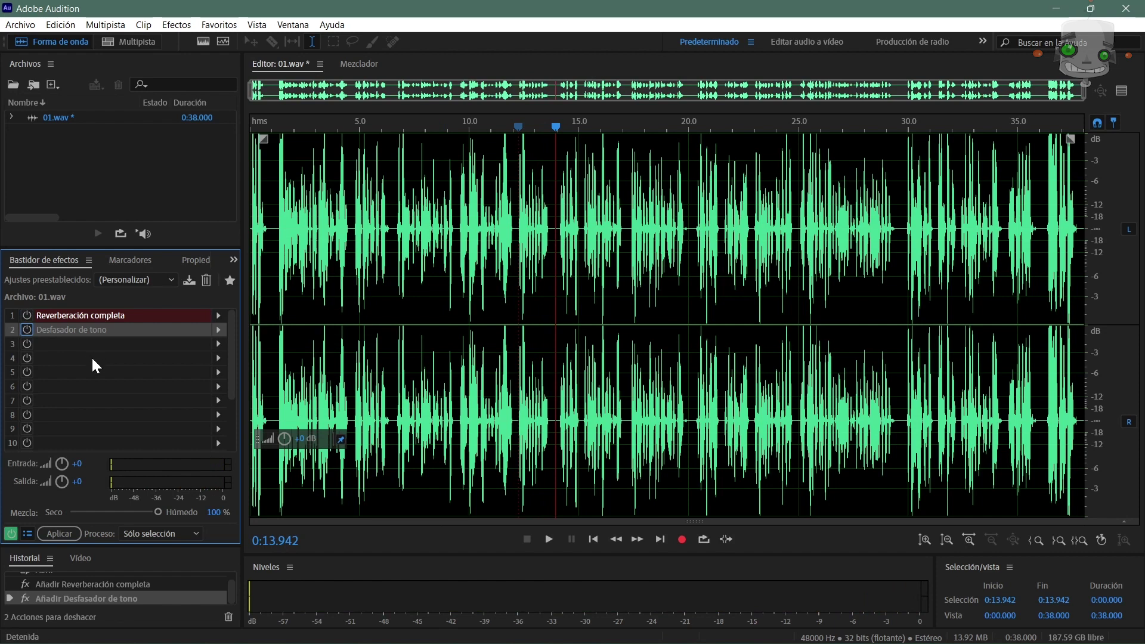
{"action": "key", "text": "Delete"}
{"action": "left_click", "coordinate": [119, 330]}
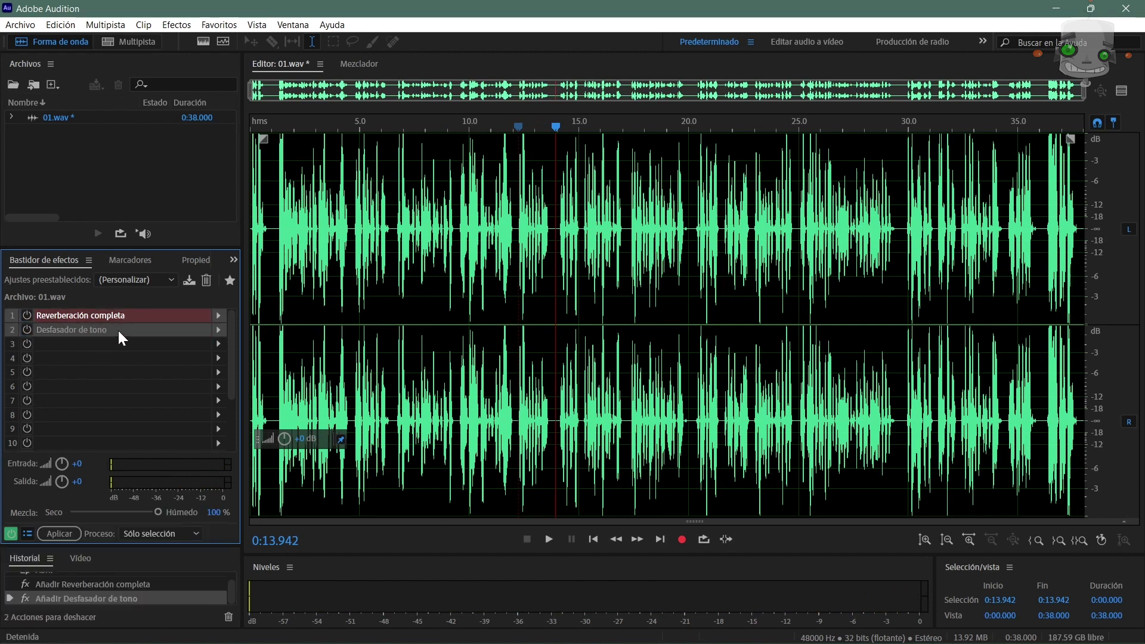
{"action": "key", "text": "Delete"}
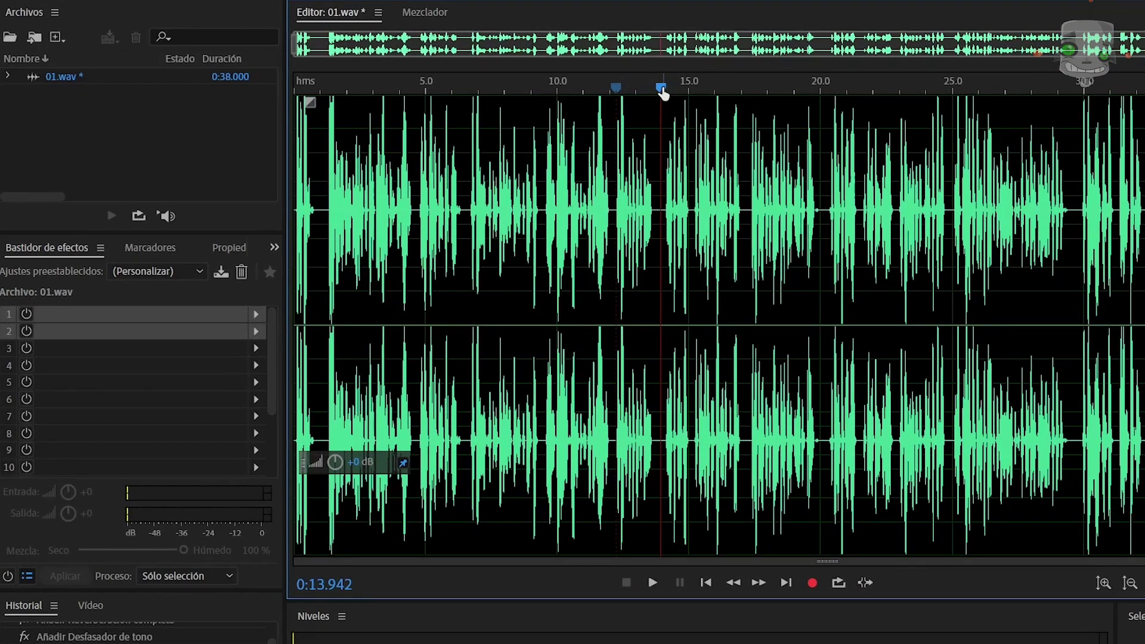
Step: Load the Al teléfono rack preset for 01.wav and preview it from the start of the file
{"action": "left_click_drag", "start_coordinate": [662, 93], "coordinate": [272, 112]}
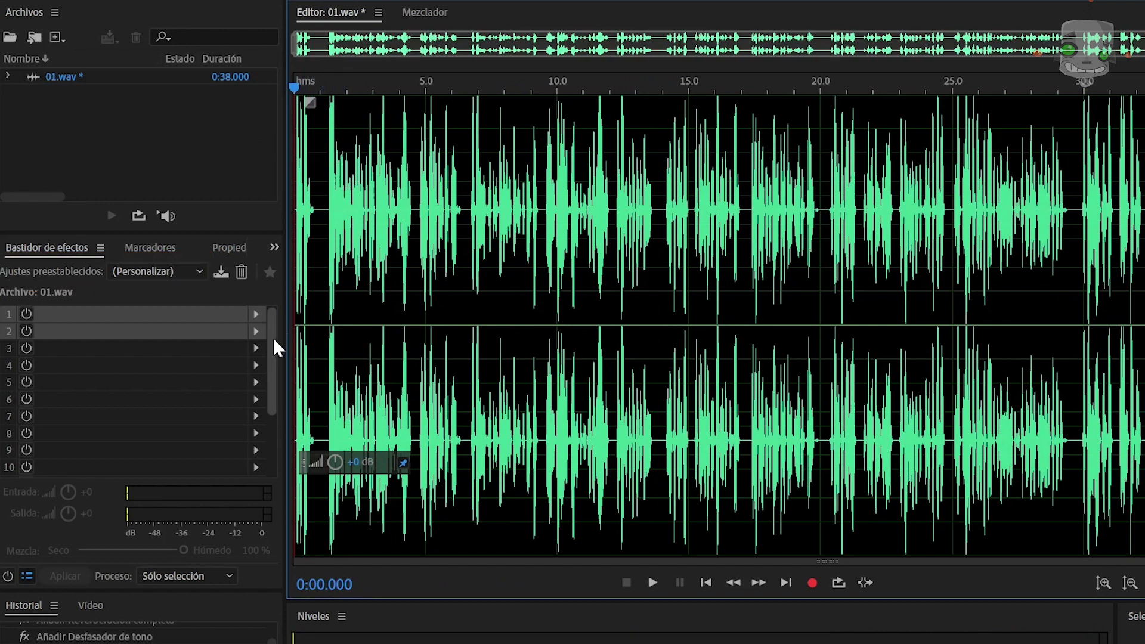
{"action": "left_click", "coordinate": [194, 272]}
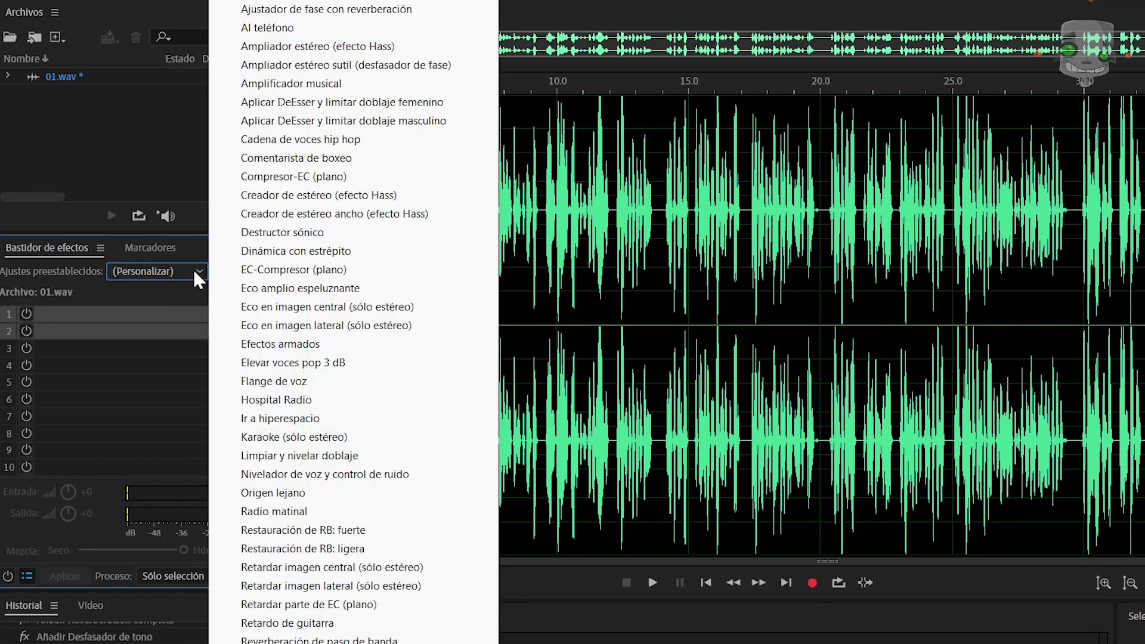
{"action": "left_click", "coordinate": [307, 28]}
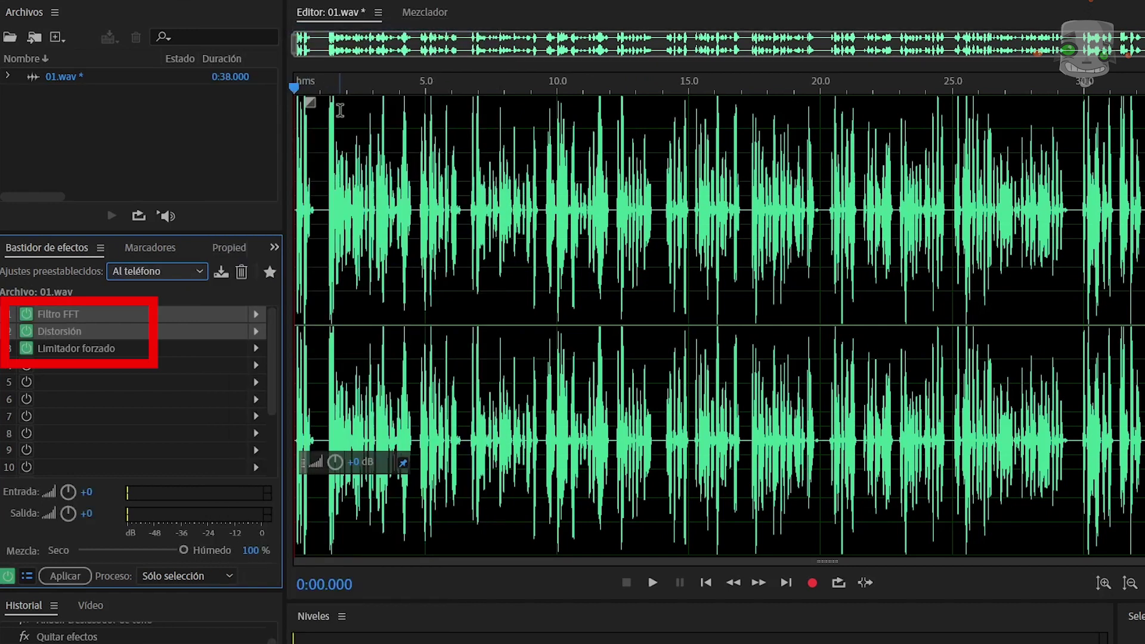
{"action": "key", "text": "space"}
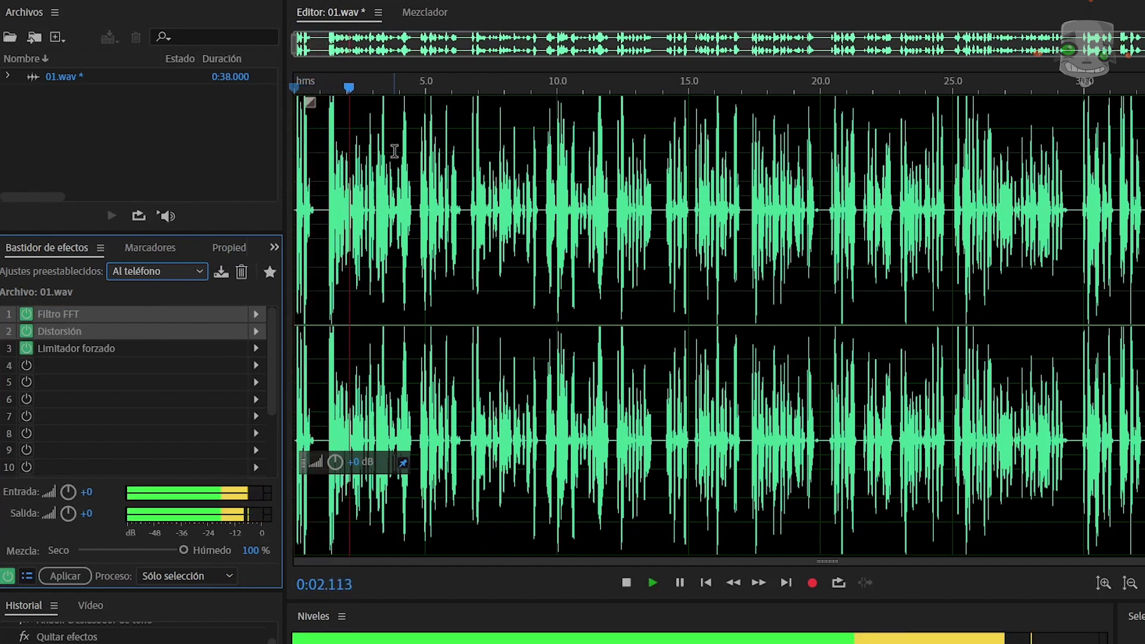
{"action": "key", "text": "space"}
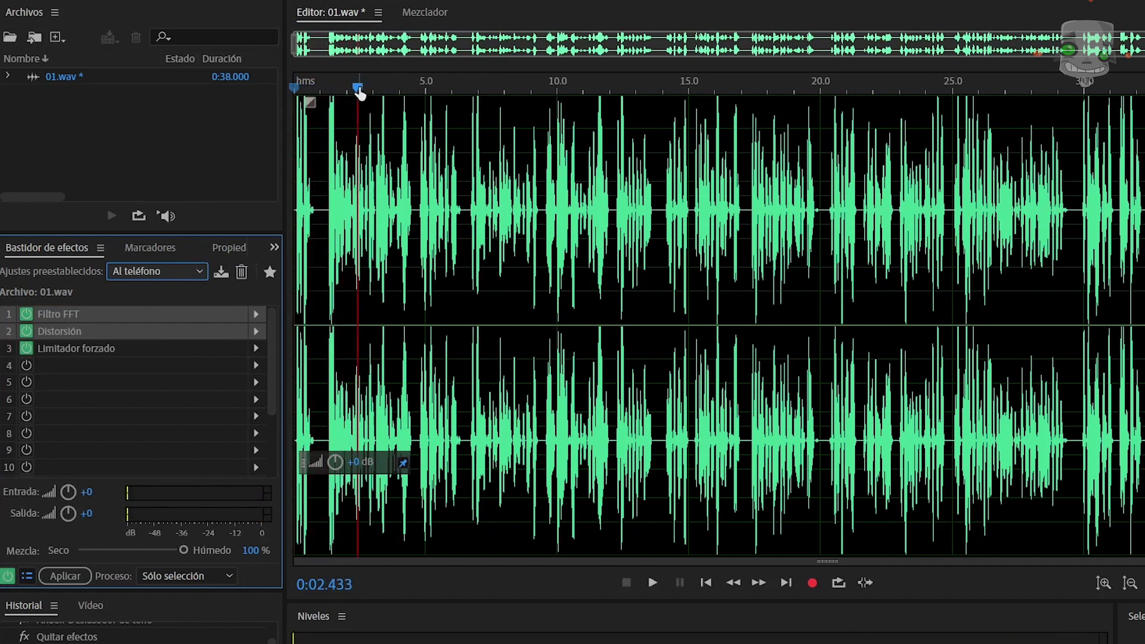
Step: Replace the rack preset with Creador de estéreo (efecto Hass) and preview the beginning of 01.wav
{"action": "left_click", "coordinate": [200, 272]}
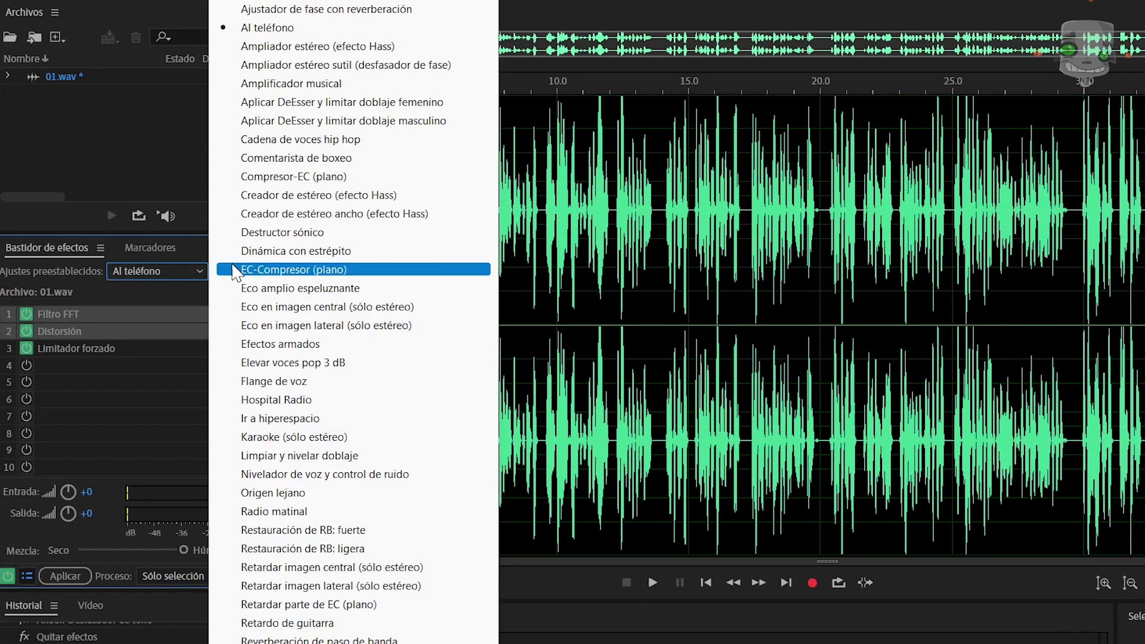
{"action": "left_click", "coordinate": [382, 195]}
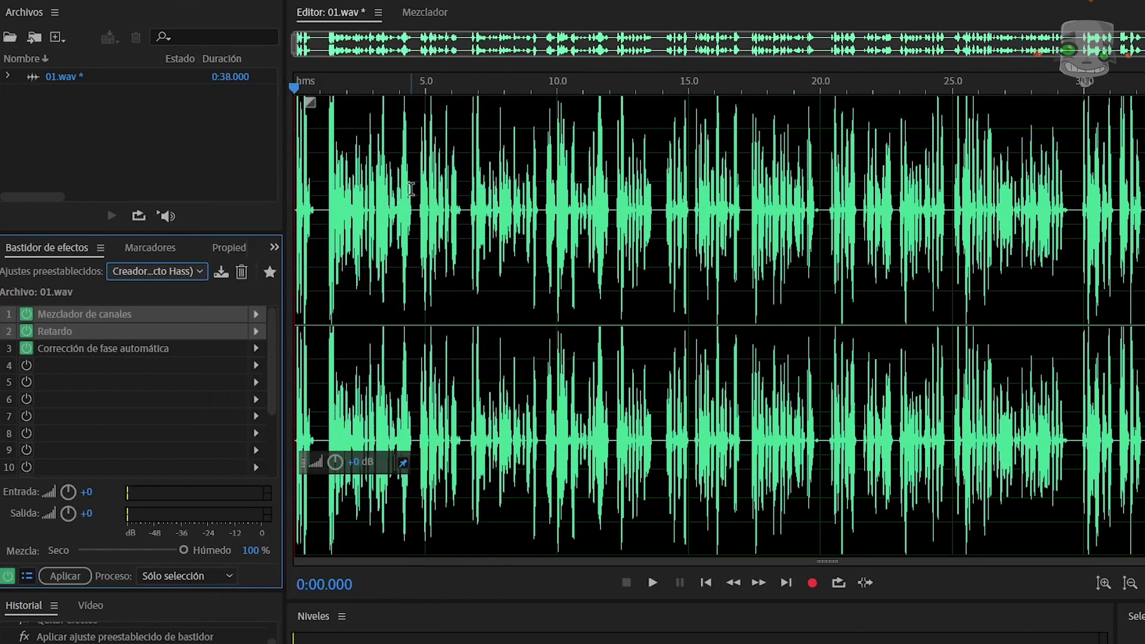
{"action": "key", "text": "space"}
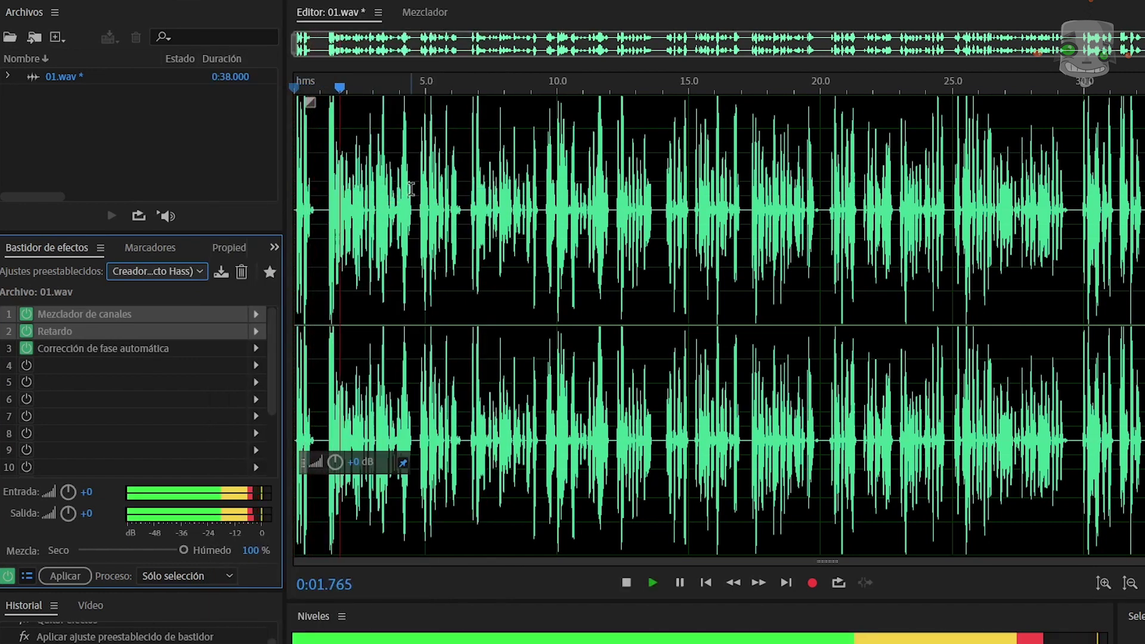
{"action": "key", "text": "space"}
Step: Load the Efectos armados rack preset, preview the beginning of 01.wav and return the playhead to the start
{"action": "left_click", "coordinate": [179, 271]}
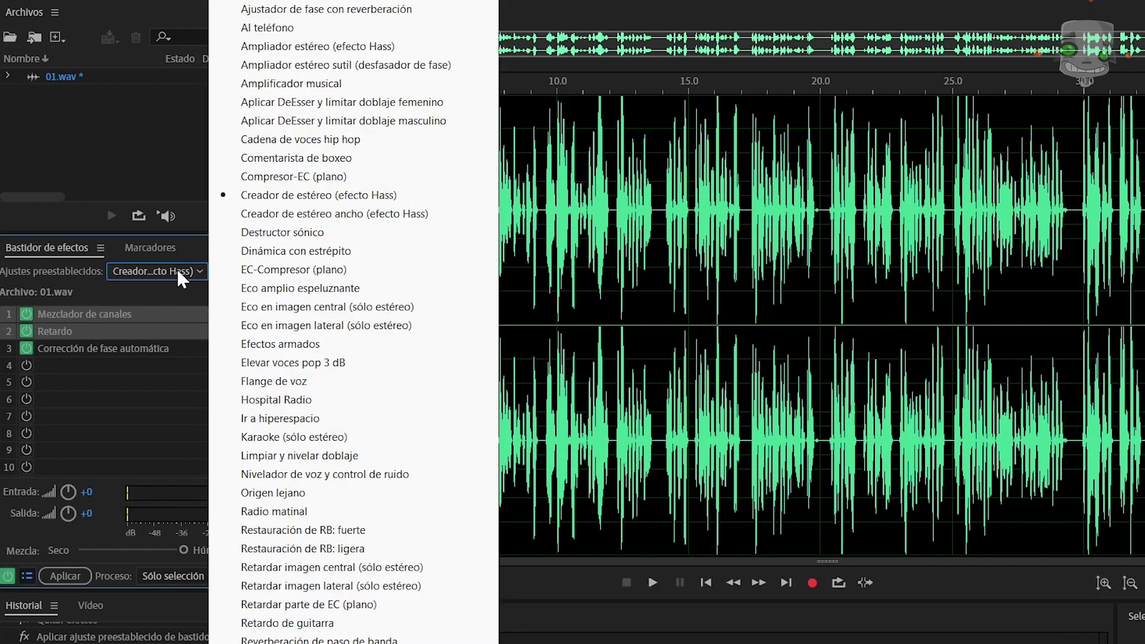
{"action": "left_click", "coordinate": [296, 346]}
{"action": "key", "text": "space"}
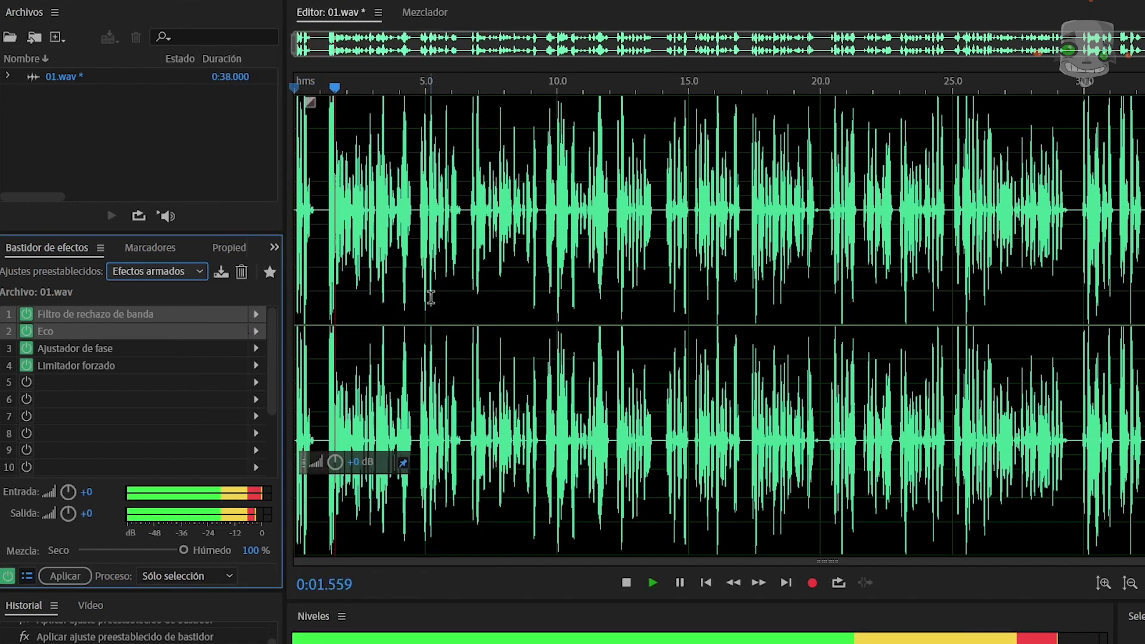
{"action": "key", "text": "space"}
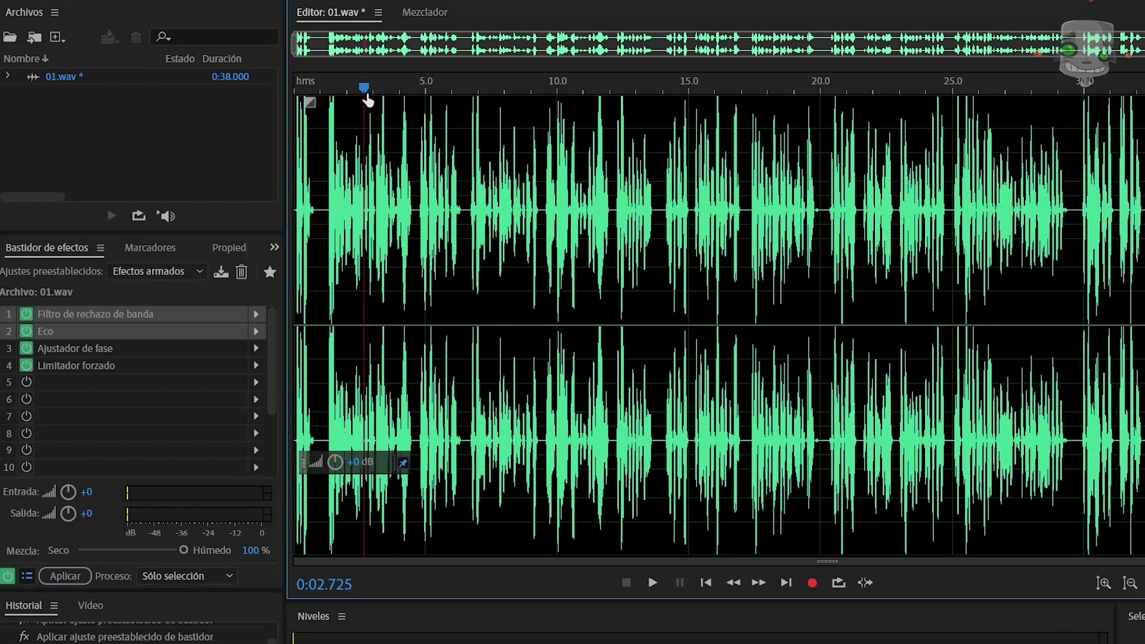
{"action": "left_click_drag", "start_coordinate": [366, 97], "coordinate": [192, 176]}
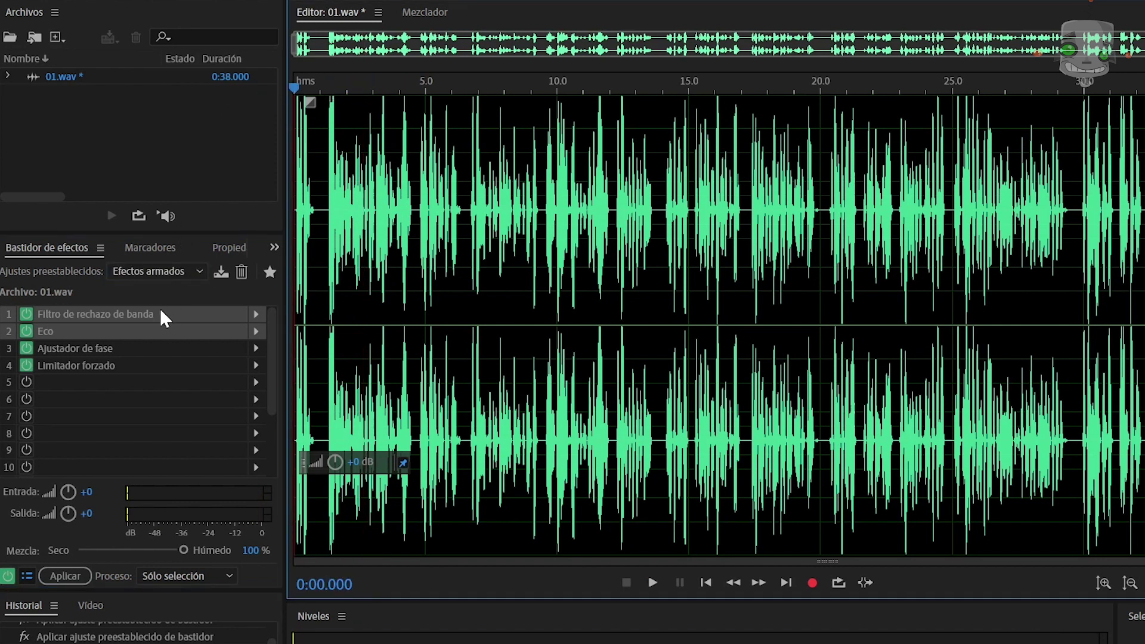
Step: Examine the settings of Filtro de rechazo de banda in rack slot 1 and close its window
{"action": "left_click", "coordinate": [132, 315]}
{"action": "double_click", "coordinate": [41, 310]}
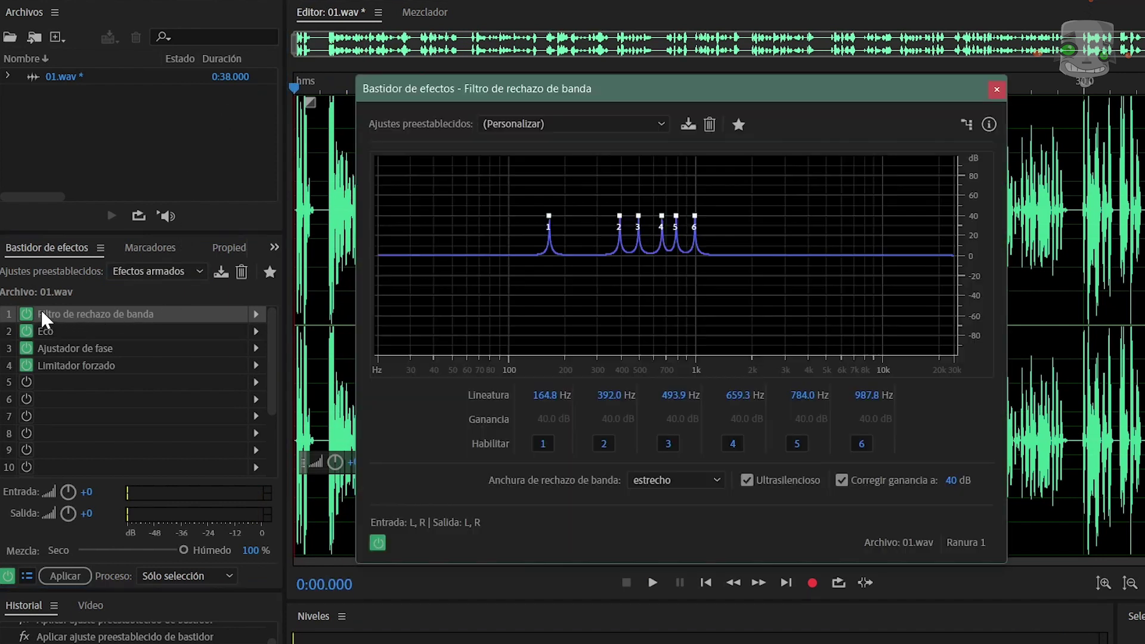
{"action": "left_click", "coordinate": [997, 89]}
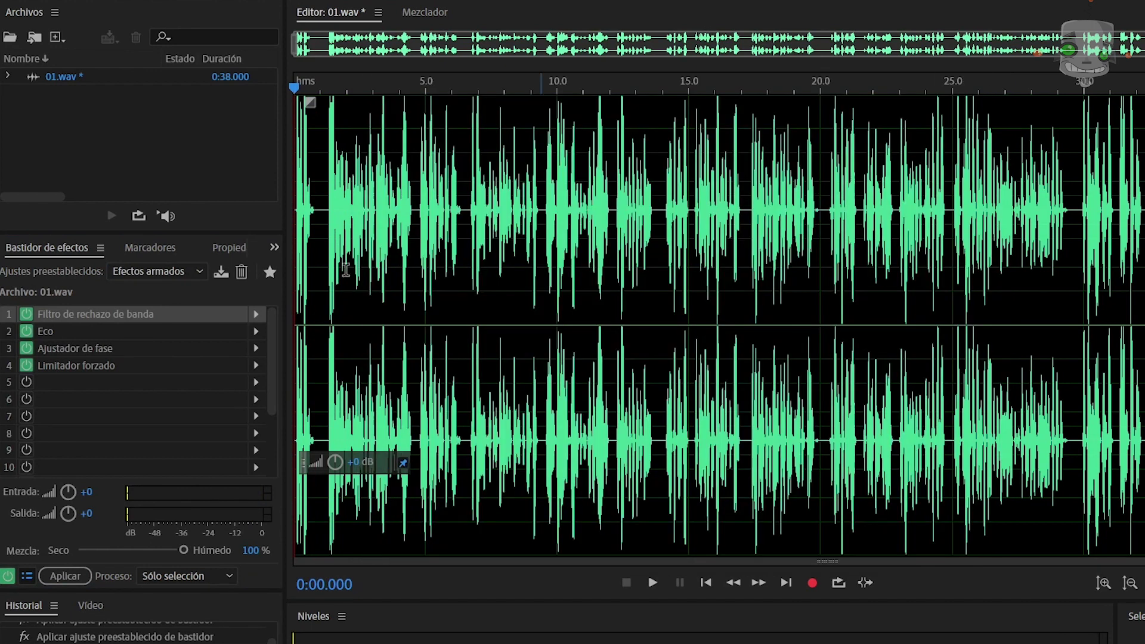
Step: Apply the Eco ponderado derecho preset to the Eco effect in rack slot 2 and close its settings
{"action": "double_click", "coordinate": [42, 329]}
{"action": "left_click", "coordinate": [587, 155]}
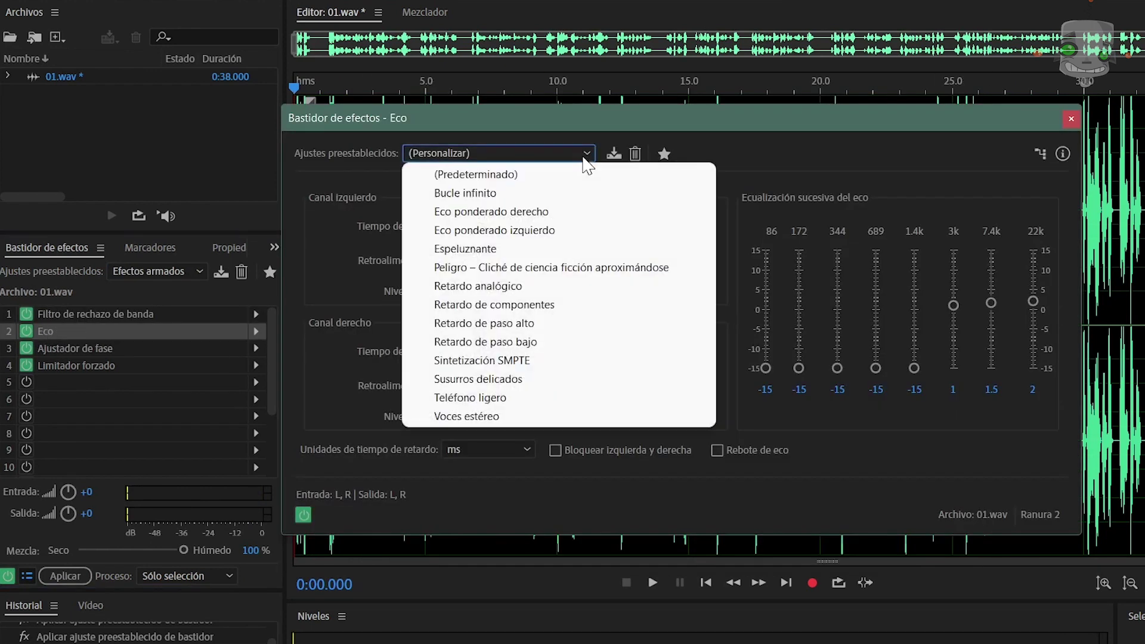
{"action": "left_click", "coordinate": [562, 212]}
{"action": "left_click", "coordinate": [1071, 118]}
Step: Choose another preset for Limitador forzado in rack slot 4, close its settings and preview 01.wav from the start
{"action": "double_click", "coordinate": [47, 365]}
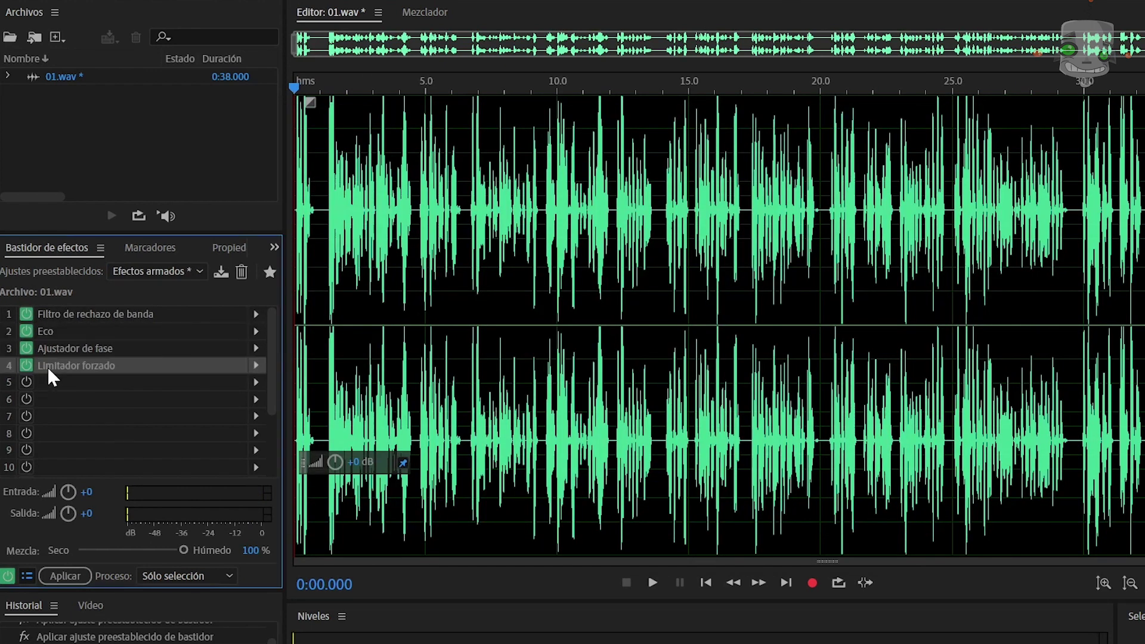
{"action": "left_click", "coordinate": [751, 204]}
{"action": "left_click", "coordinate": [704, 265]}
{"action": "left_click", "coordinate": [907, 169]}
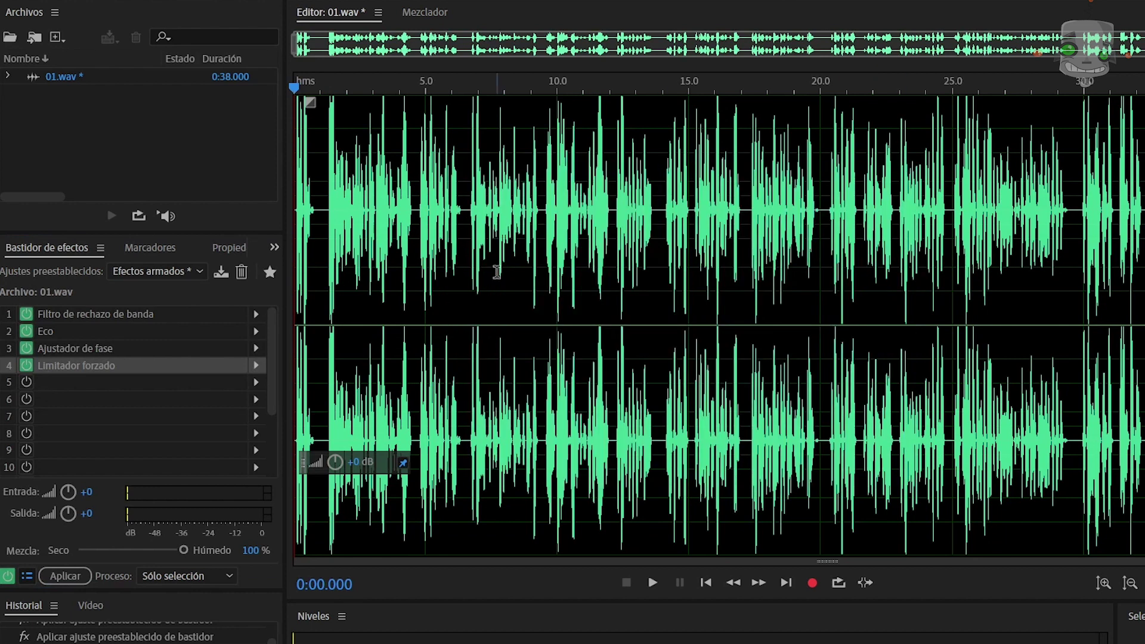
{"action": "key", "text": "space"}
{"action": "left_click_drag", "start_coordinate": [320, 88], "coordinate": [264, 110]}
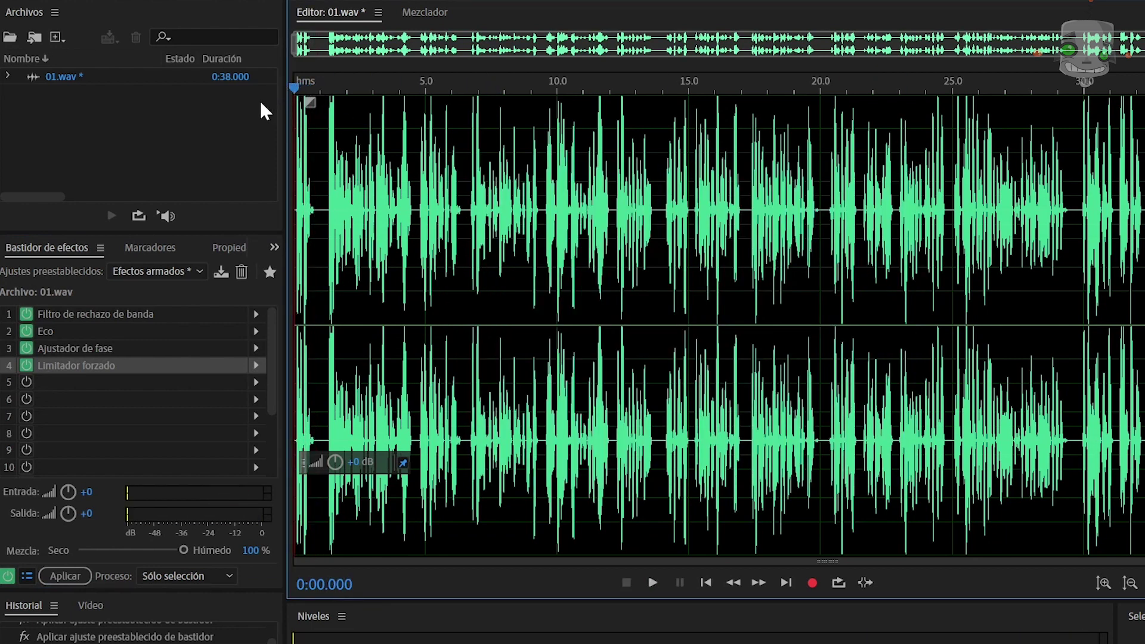
Step: Open the save dialog for the modified Efectos armados rack preset and close it without saving
{"action": "left_click", "coordinate": [221, 275]}
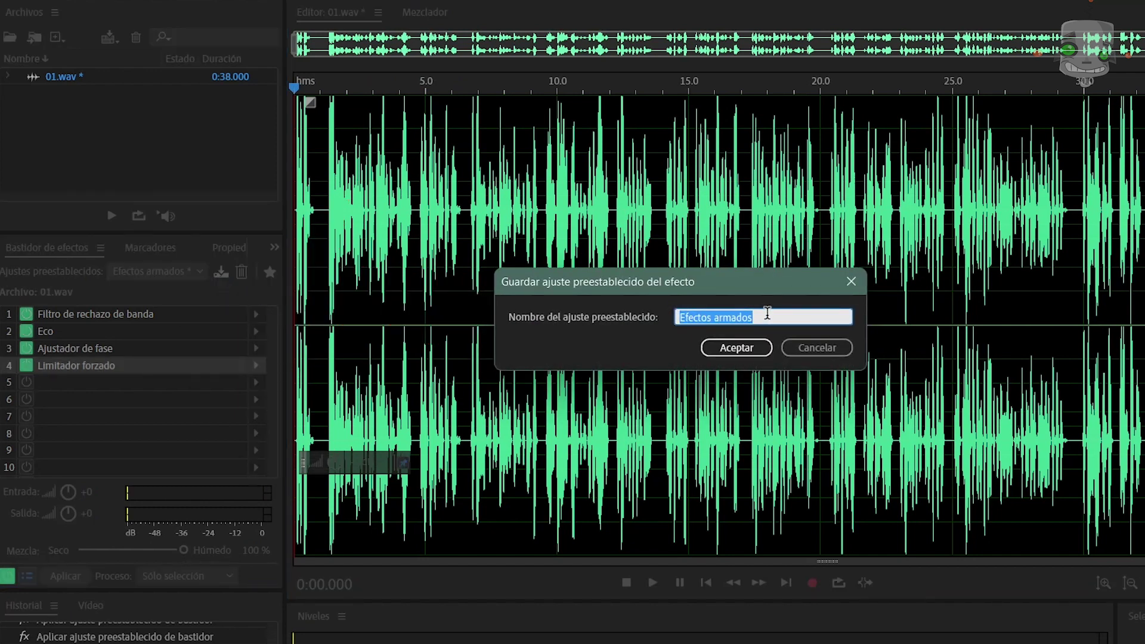
{"action": "left_click", "coordinate": [857, 290]}
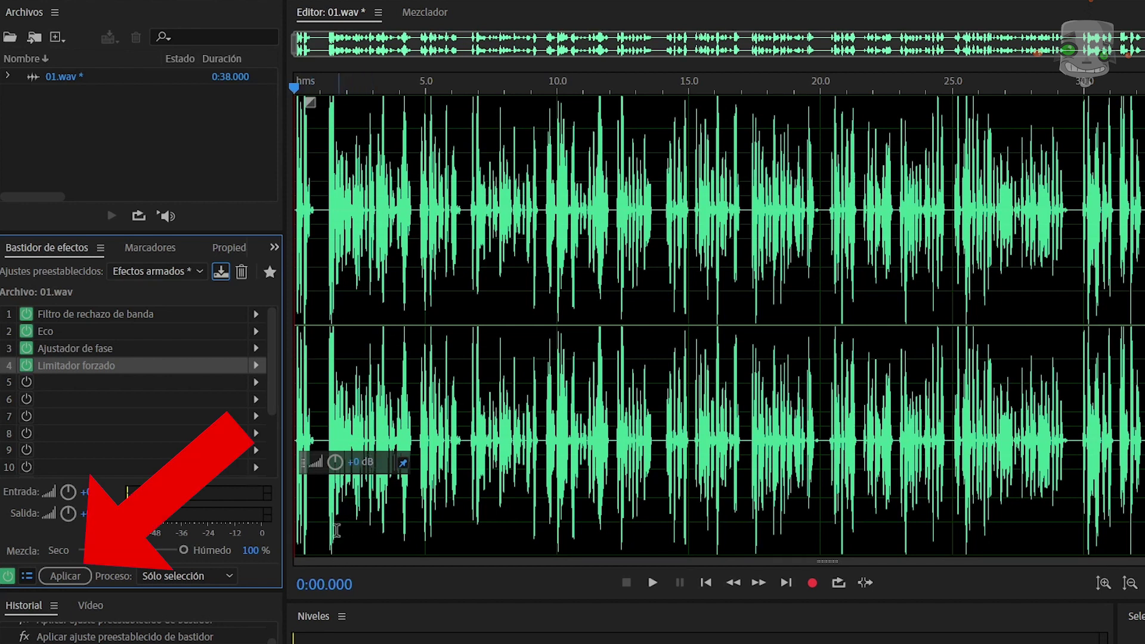
Step: Apply the effects rack to 01.wav and set its processing scope to Todo el archivo
{"action": "left_click", "coordinate": [63, 570]}
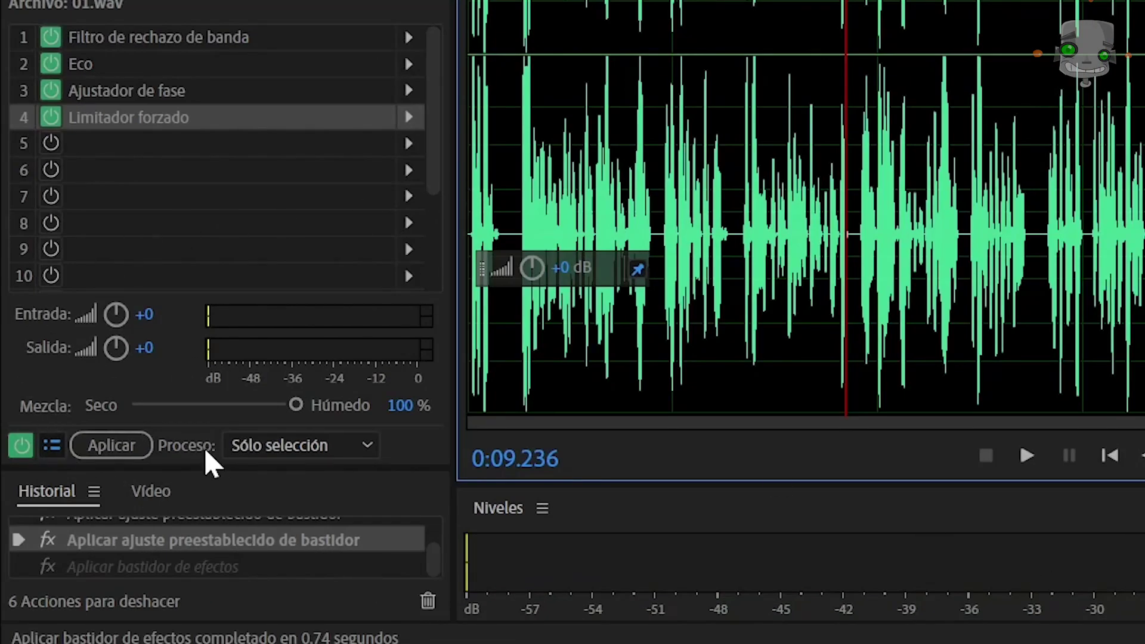
{"action": "left_click", "coordinate": [366, 450]}
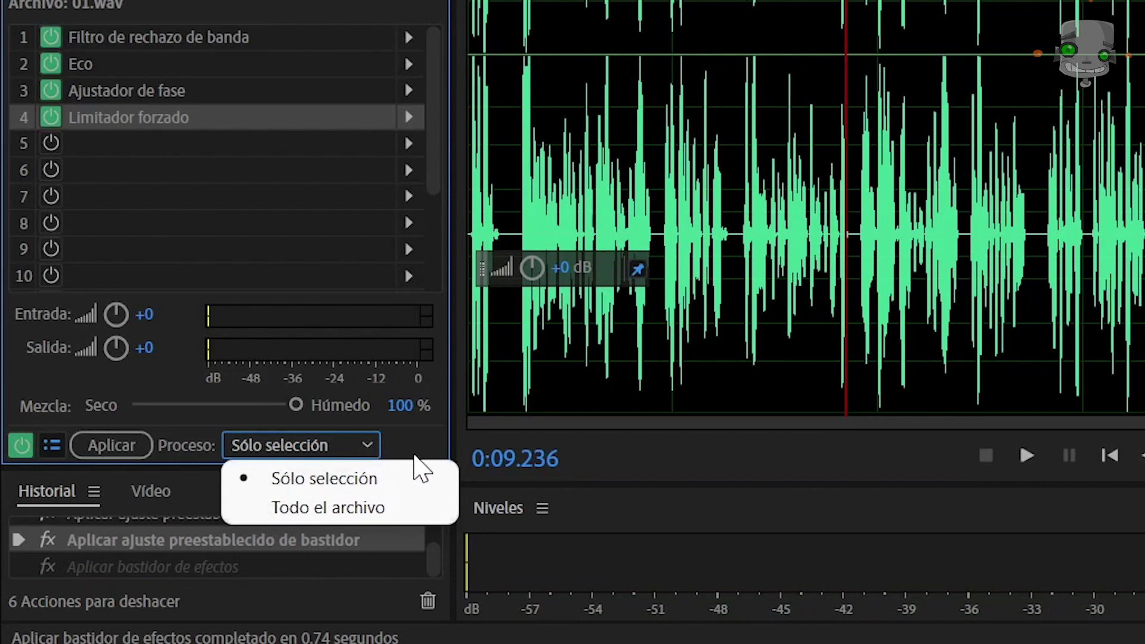
{"action": "left_click", "coordinate": [698, 361]}
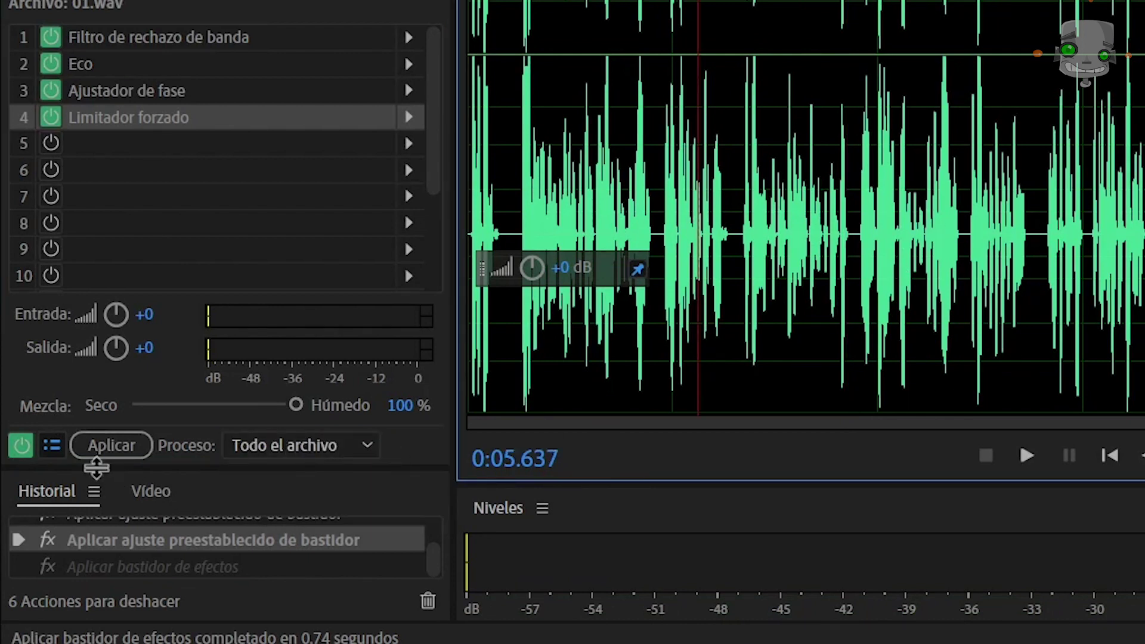
Step: Enlarge the history list and step through its states from Añadir Reverberación completa to the last Aplicar ajuste preestablecido de bastidor
{"action": "left_click_drag", "start_coordinate": [96, 468], "coordinate": [115, 113]}
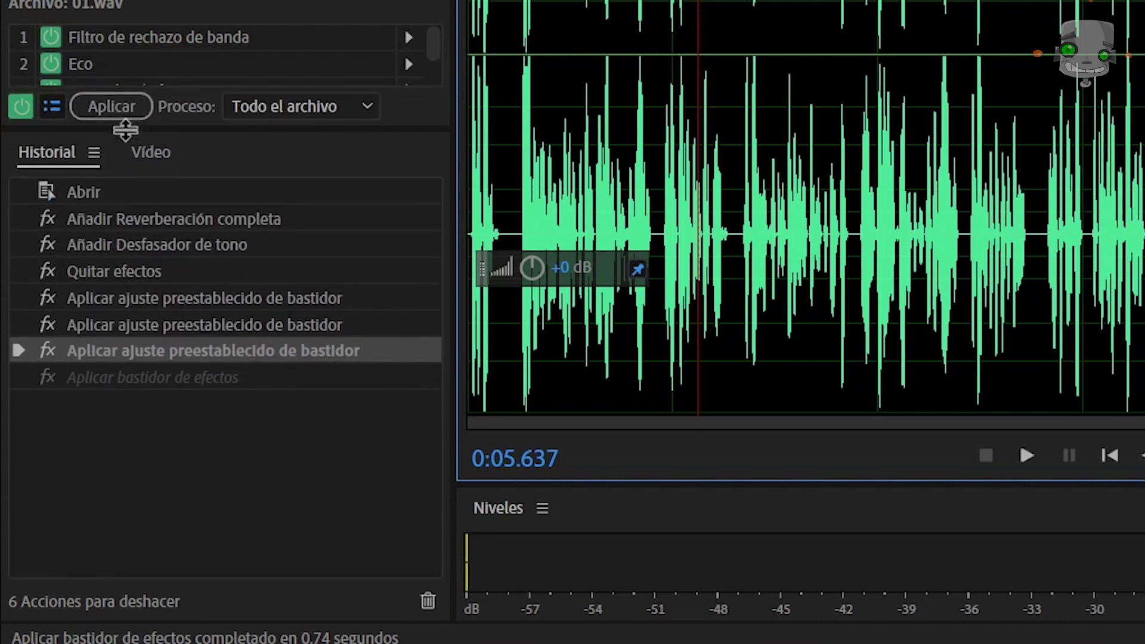
{"action": "left_click", "coordinate": [329, 432]}
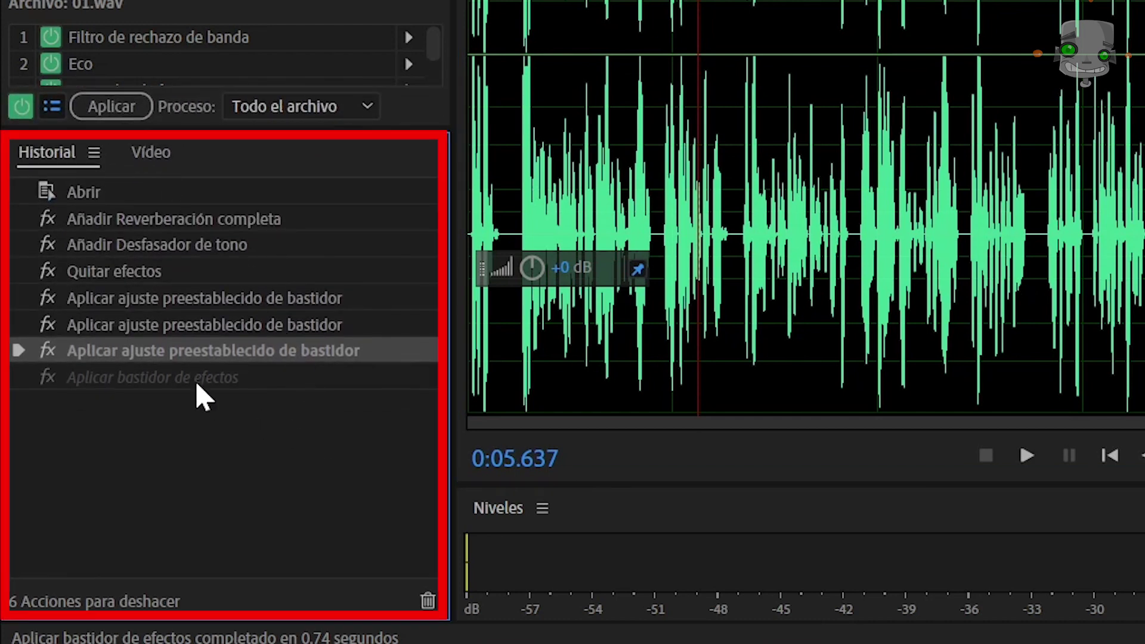
{"action": "left_click", "coordinate": [89, 219]}
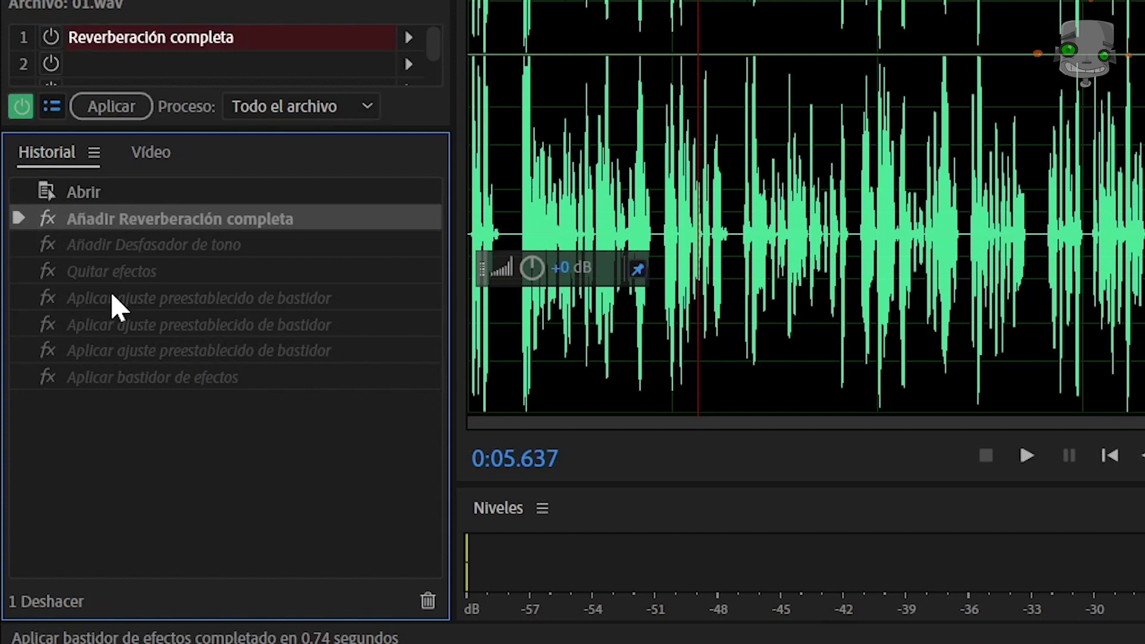
{"action": "left_click", "coordinate": [102, 251]}
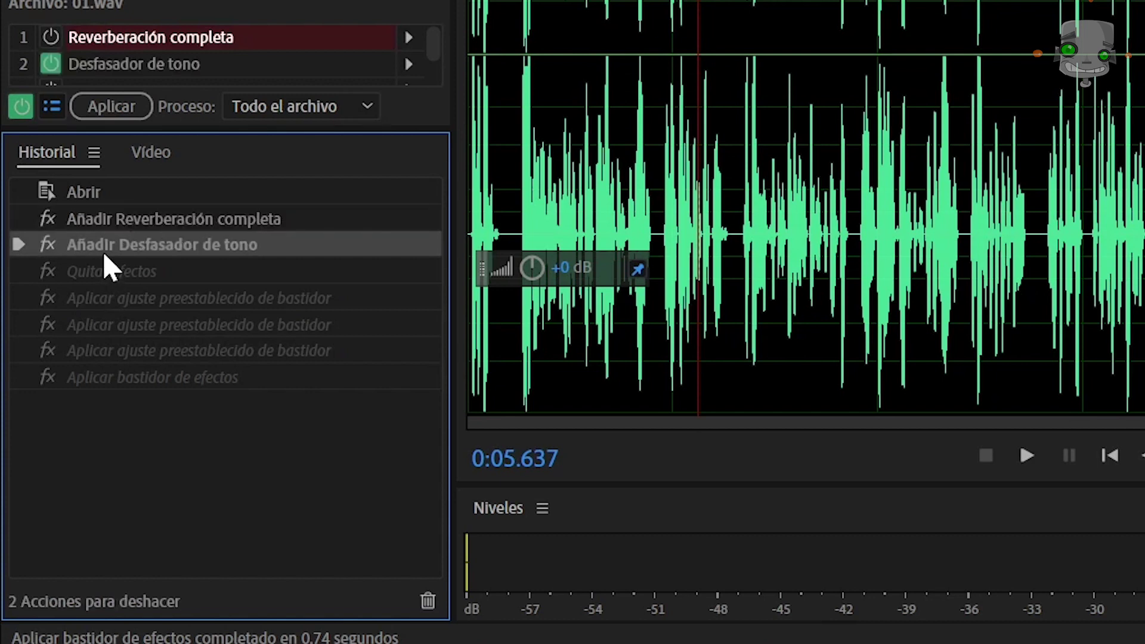
{"action": "left_click", "coordinate": [113, 275]}
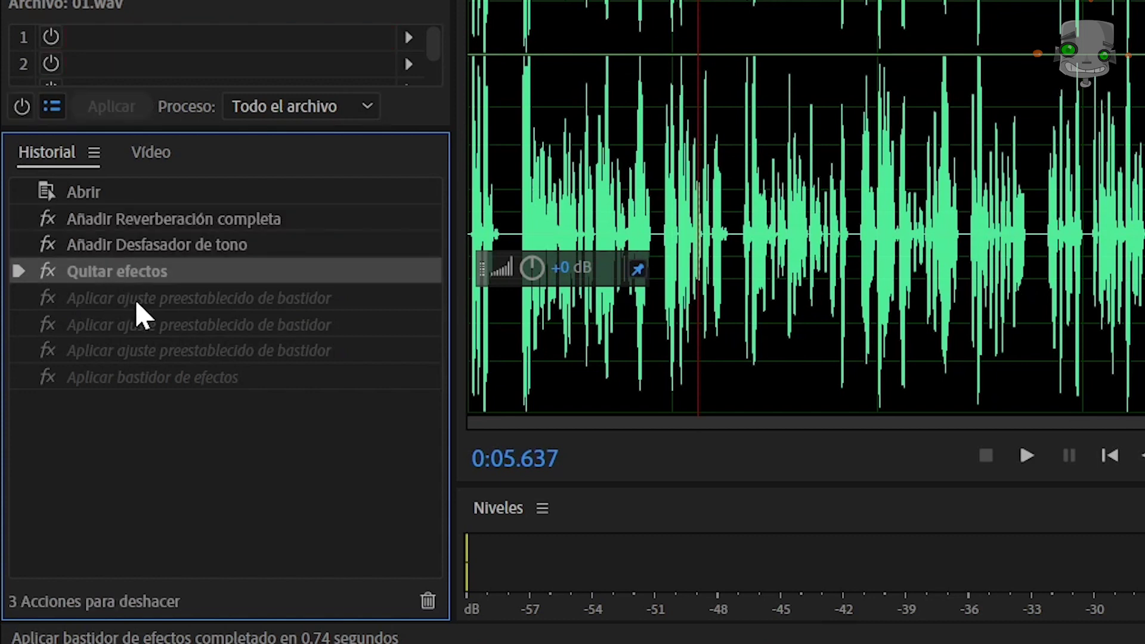
{"action": "left_click", "coordinate": [137, 303]}
{"action": "left_click", "coordinate": [143, 326]}
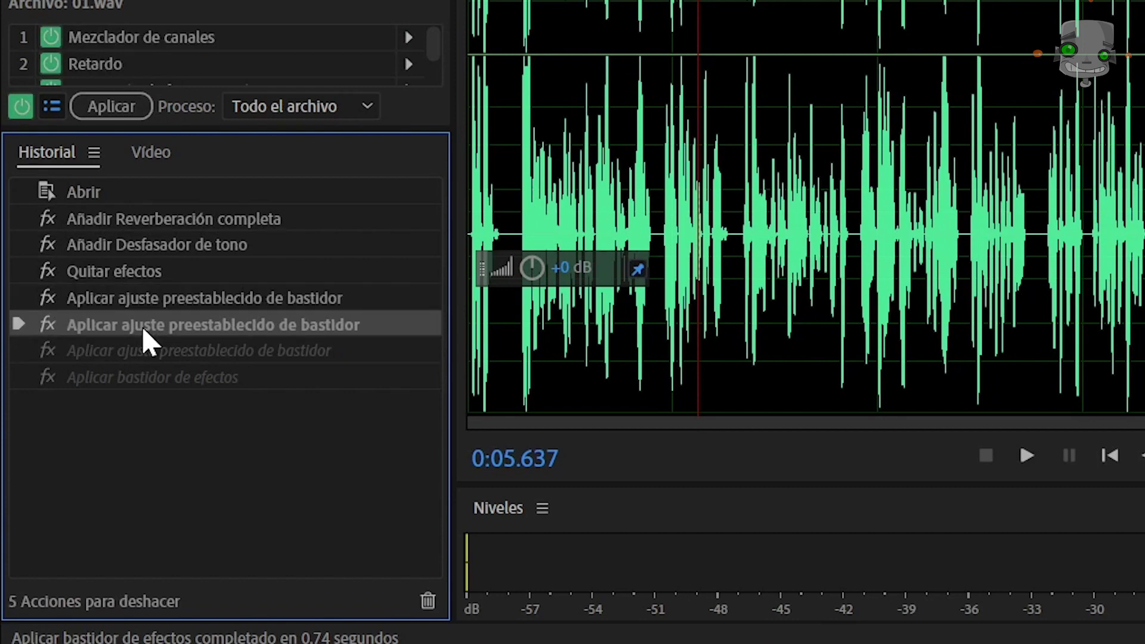
{"action": "left_click", "coordinate": [150, 350]}
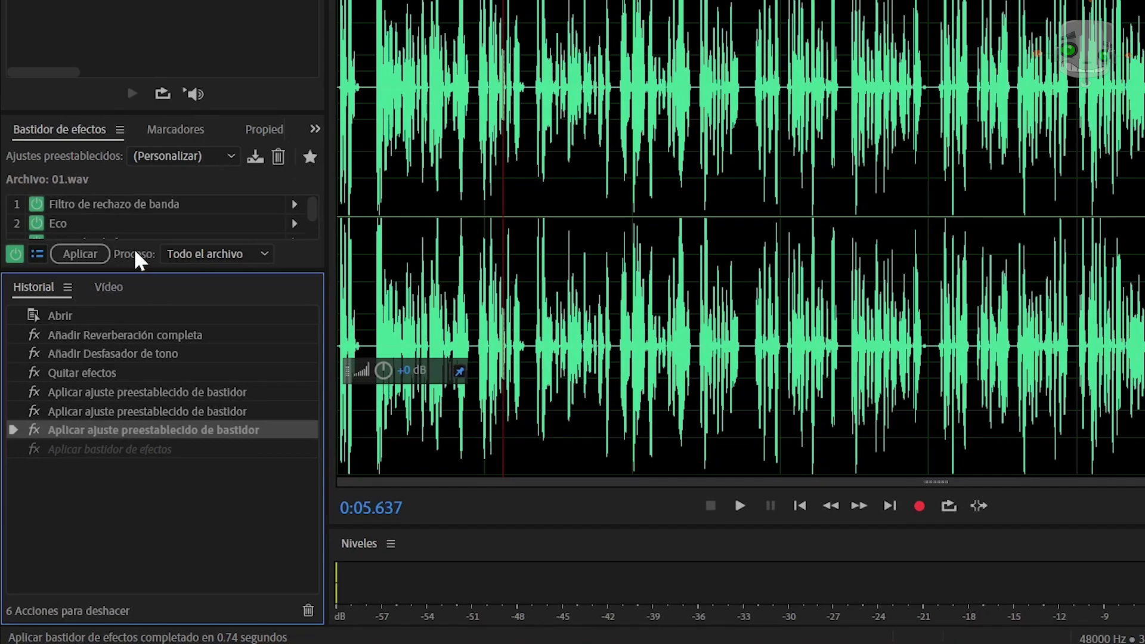